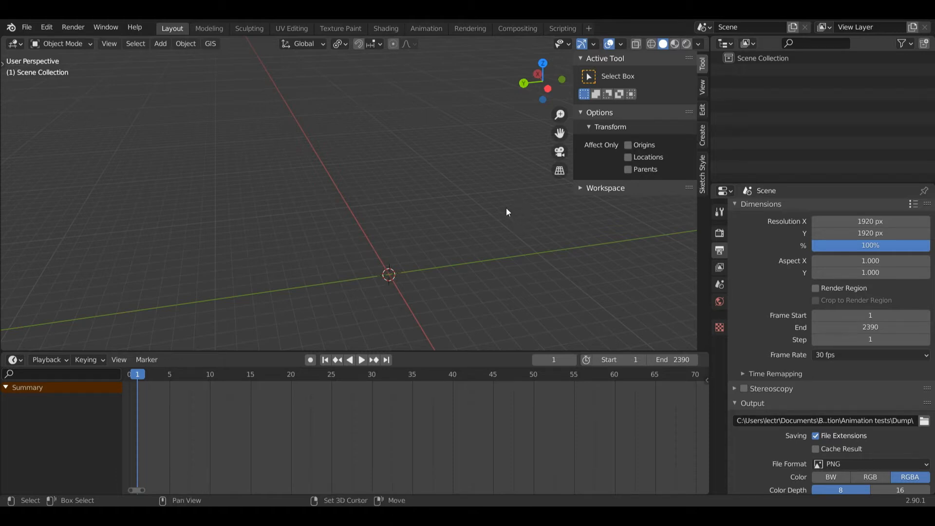
Add a cube mesh at the origin and move it up 1 m along Z.
{"action": "key", "text": "shift+a"}
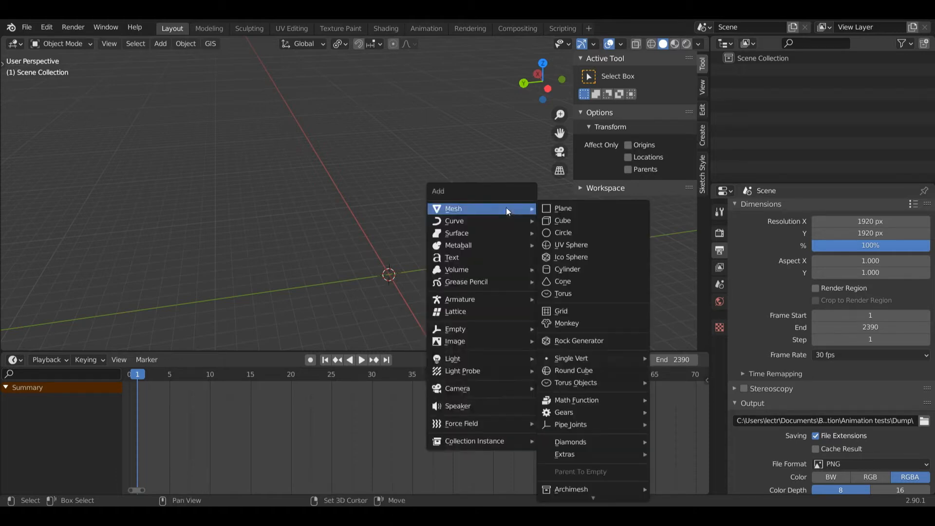
{"action": "left_click", "coordinate": [562, 222]}
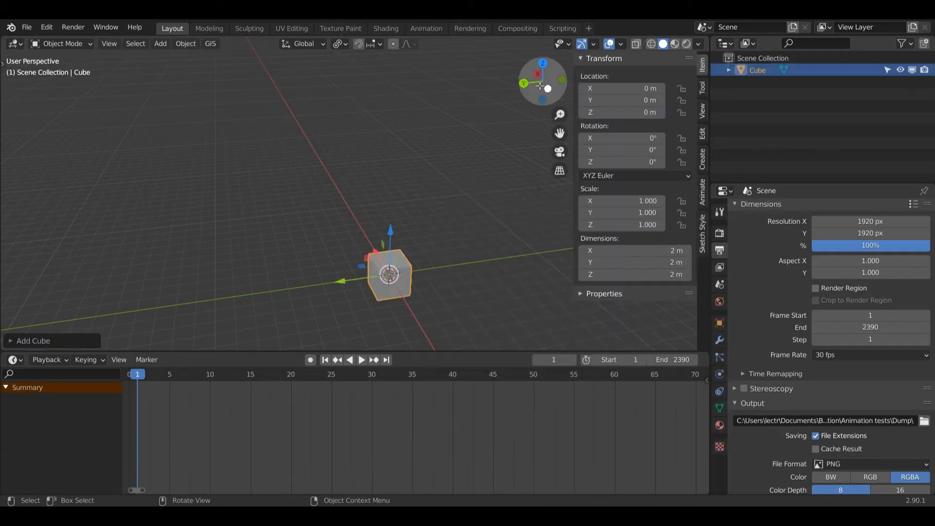
{"action": "key", "text": "g"}
{"action": "key", "text": "z"}
{"action": "key", "text": "1"}
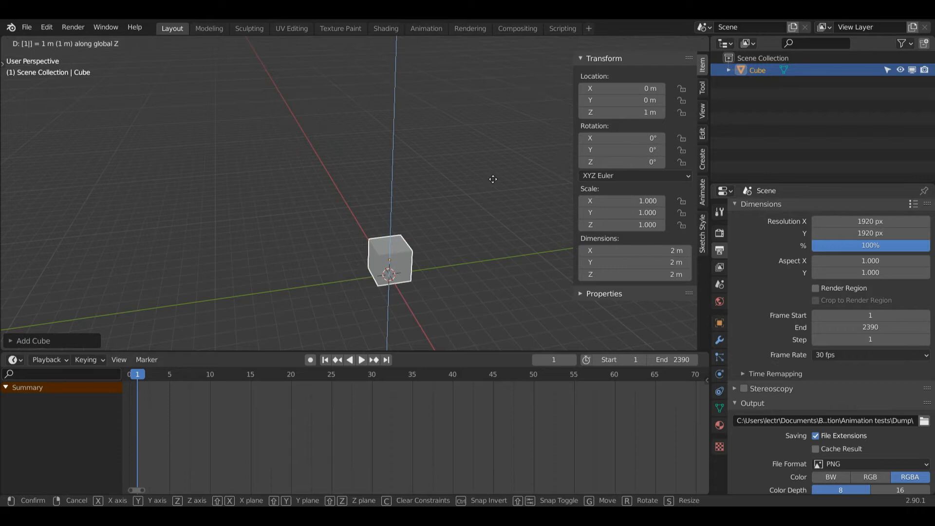
{"action": "key", "text": "Return"}
Add a camera and move it to about -8.3 m on X and about 5.9 m on Z.
{"action": "middle_click_drag", "start_coordinate": [574, 124], "coordinate": [510, 198]}
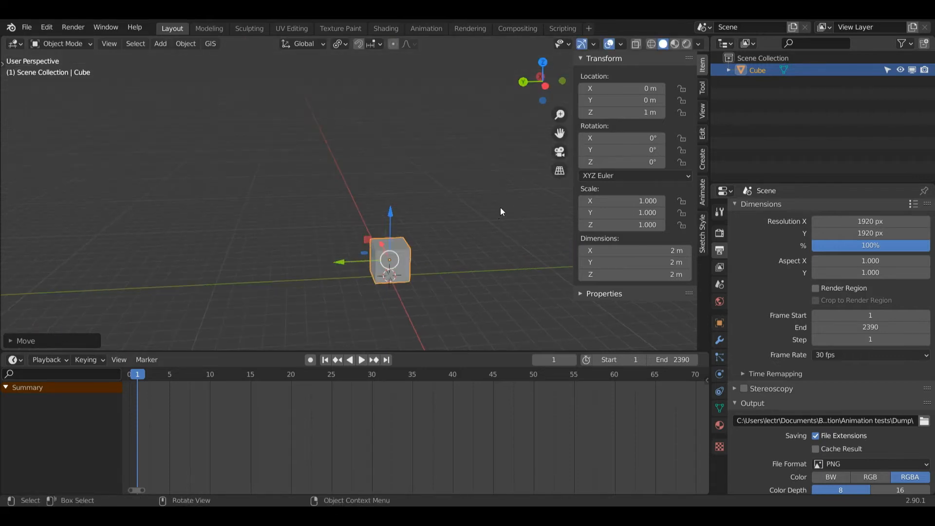
{"action": "key", "text": "shift+a"}
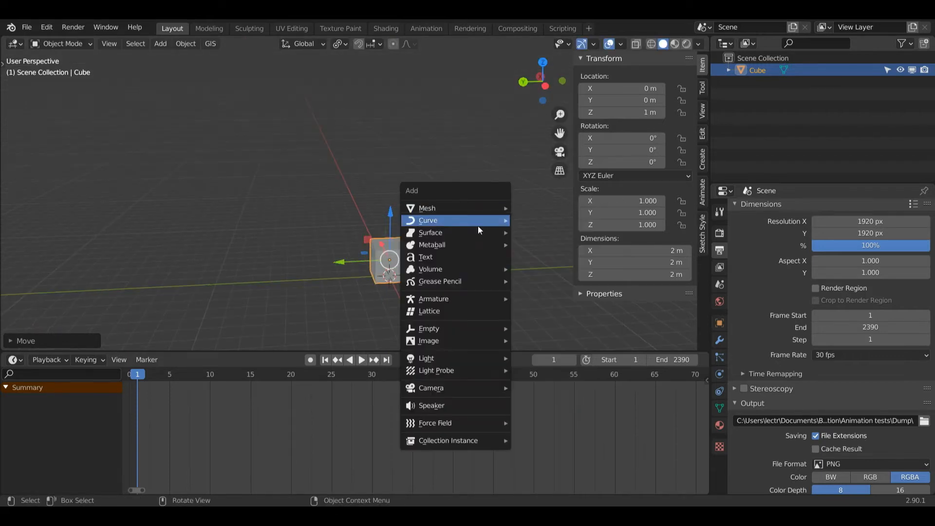
{"action": "mouse_move", "coordinate": [440, 387]}
{"action": "left_click", "coordinate": [529, 392]}
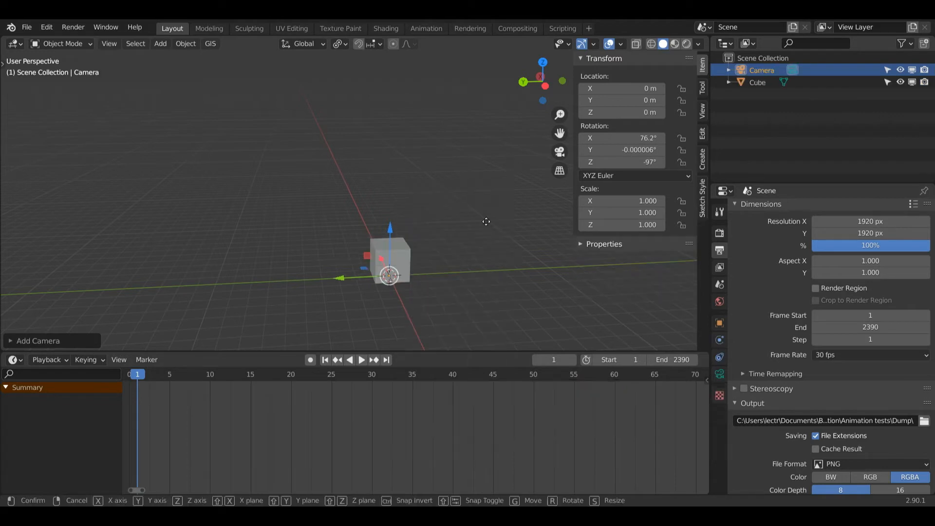
{"action": "key", "text": "g"}
{"action": "key", "text": "z"}
{"action": "key", "text": "x"}
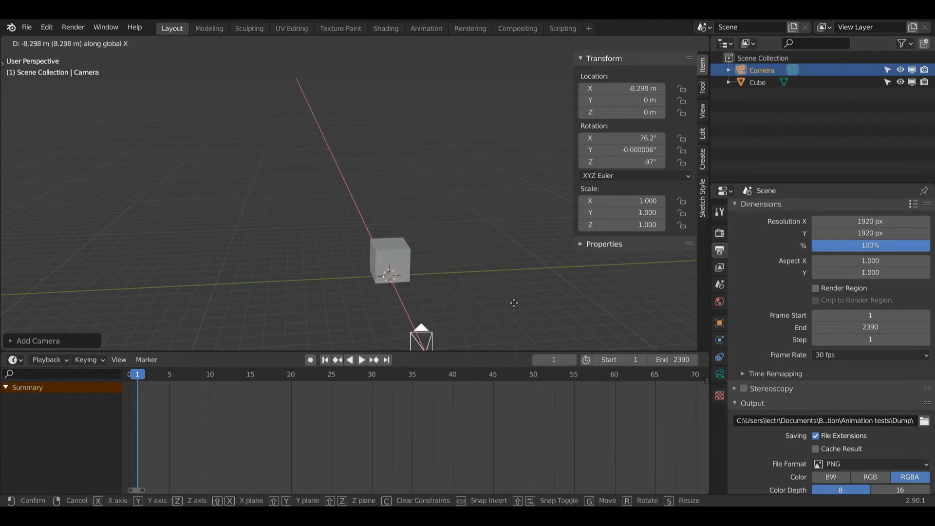
{"action": "left_click", "coordinate": [515, 302]}
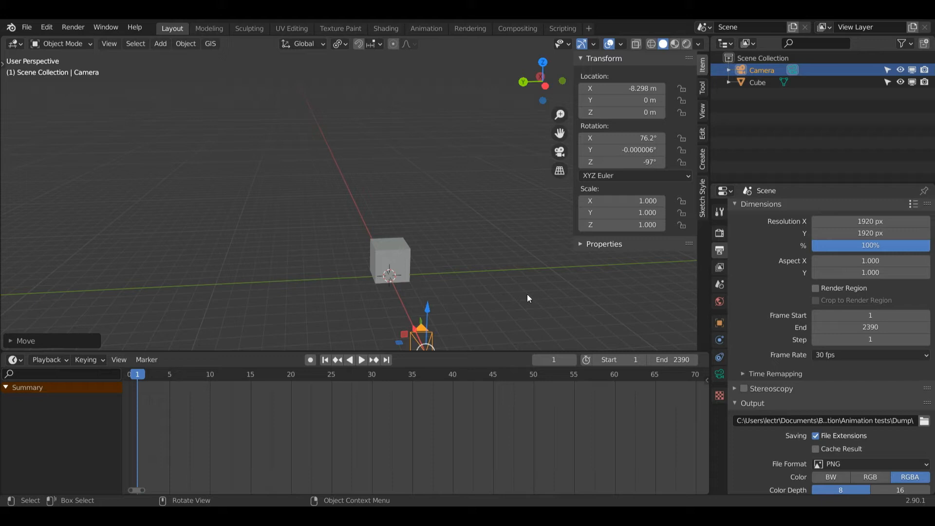
{"action": "key", "text": "g"}
{"action": "key", "text": "z"}
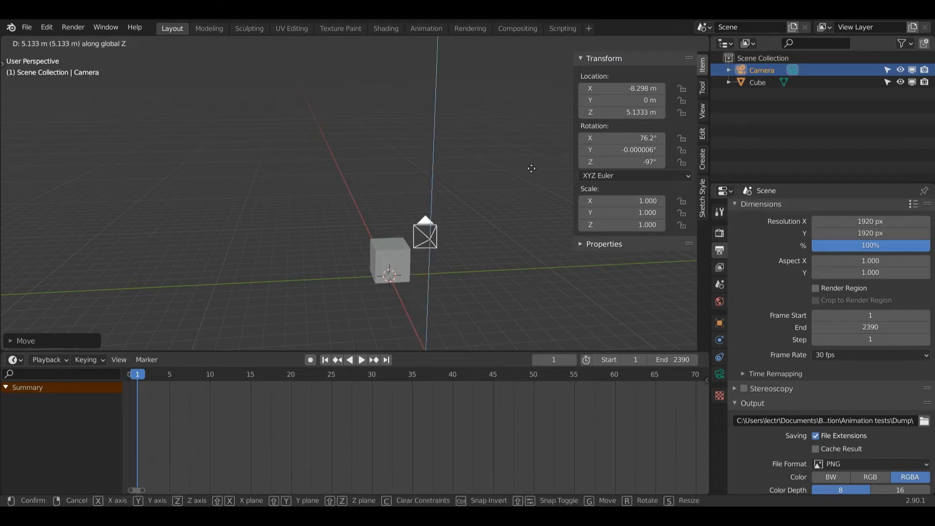
{"action": "left_click", "coordinate": [528, 162]}
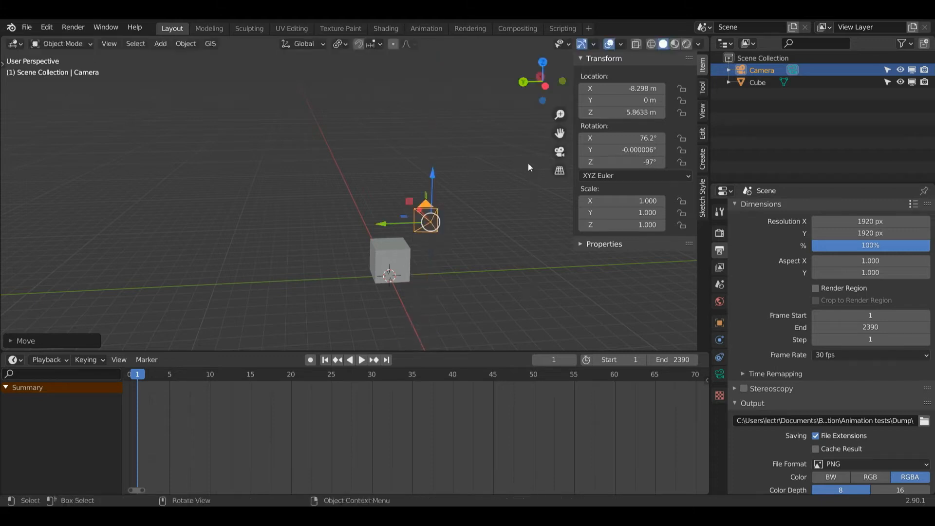
Look through the camera, lock it to the view, and frame the cube in the lower part of the shot.
{"action": "left_click", "coordinate": [560, 152]}
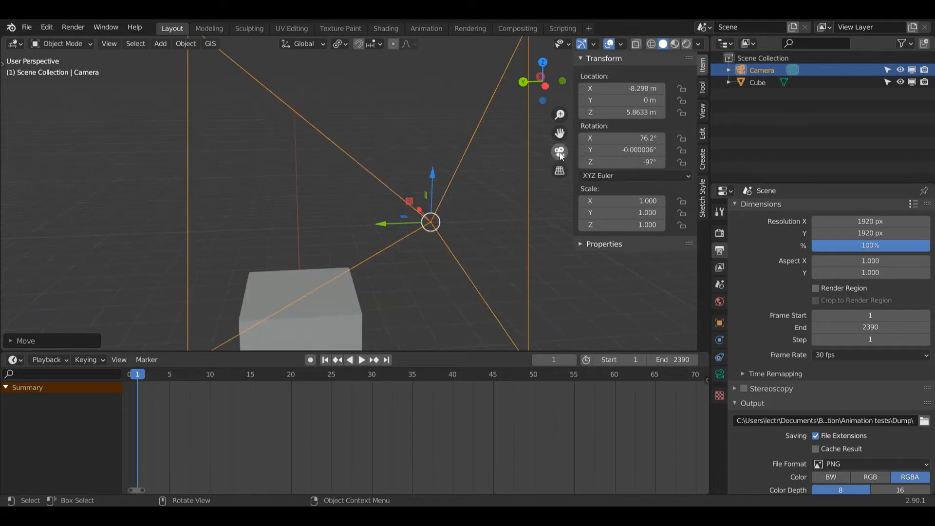
{"action": "left_click", "coordinate": [701, 111]}
{"action": "left_click", "coordinate": [628, 207]}
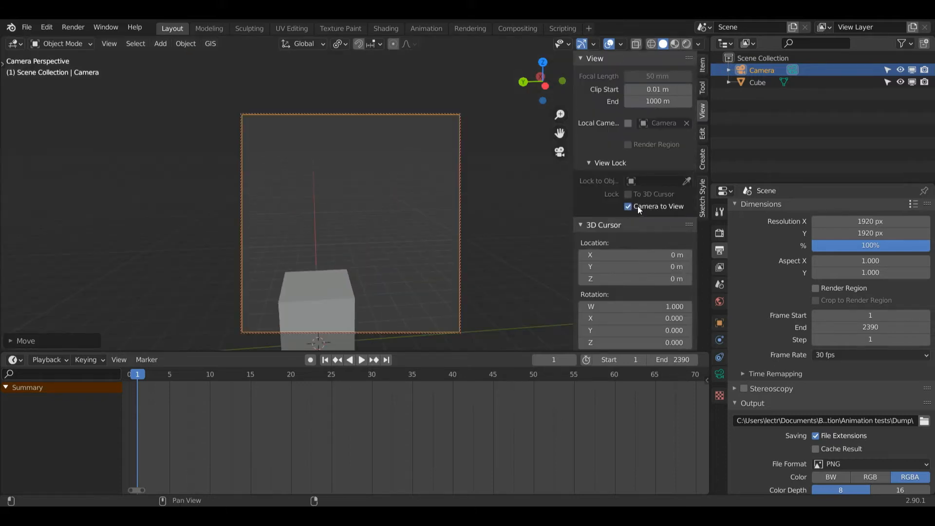
{"action": "left_click_drag", "start_coordinate": [560, 114], "coordinate": [560, 146]}
{"action": "mouse_move", "coordinate": [547, 84]}
{"action": "left_mouse_down"}
{"action": "mouse_move", "coordinate": [540, 77]}
{"action": "mouse_move", "coordinate": [550, 88]}
{"action": "left_mouse_up"}
{"action": "left_click_drag", "start_coordinate": [561, 133], "coordinate": [543, 136]}
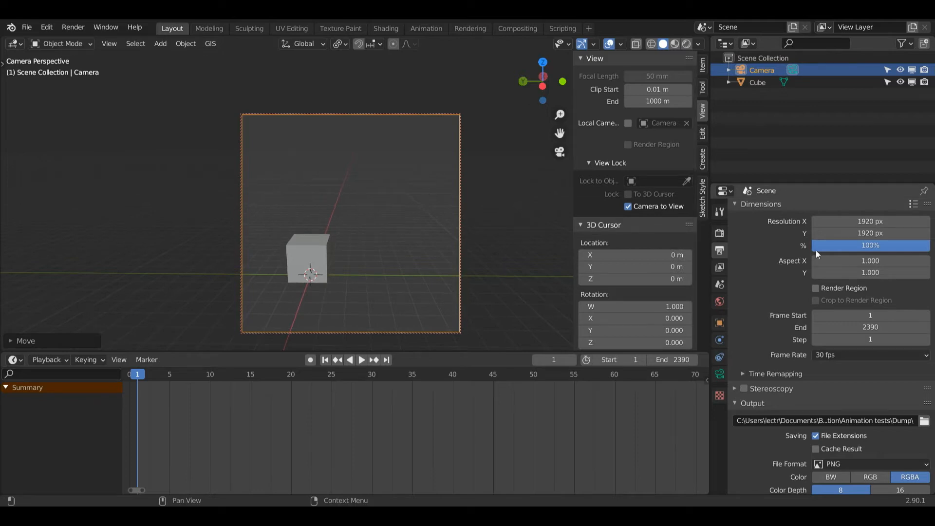
Set the vertical render resolution to 1080 px and shift the camera so the cube sits in the frame's lower-left area.
{"action": "left_click", "coordinate": [868, 234]}
{"action": "type", "text": "1080"}
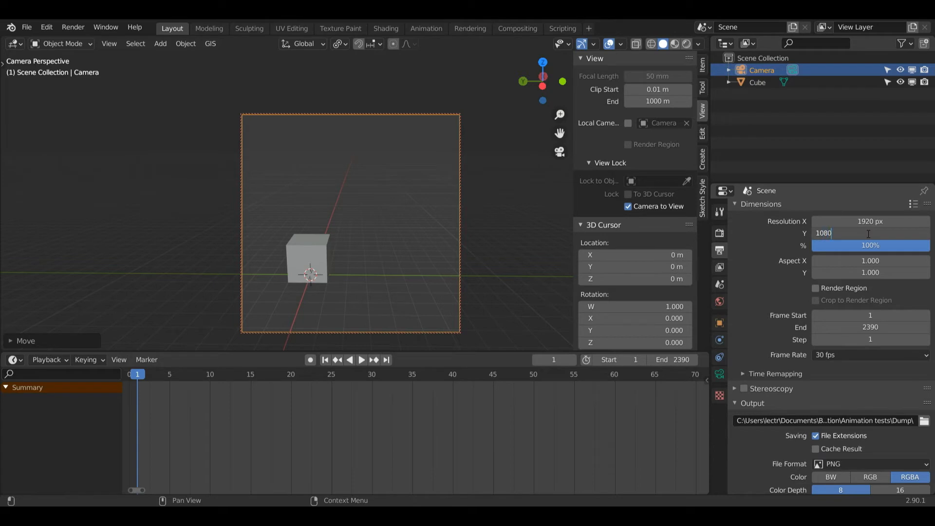
{"action": "key", "text": "Return"}
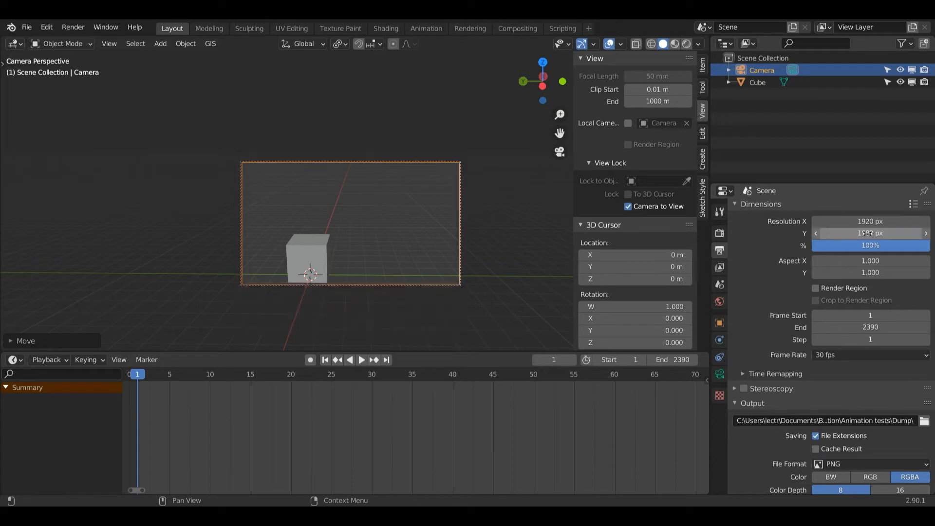
{"action": "left_click_drag", "start_coordinate": [559, 133], "coordinate": [536, 127]}
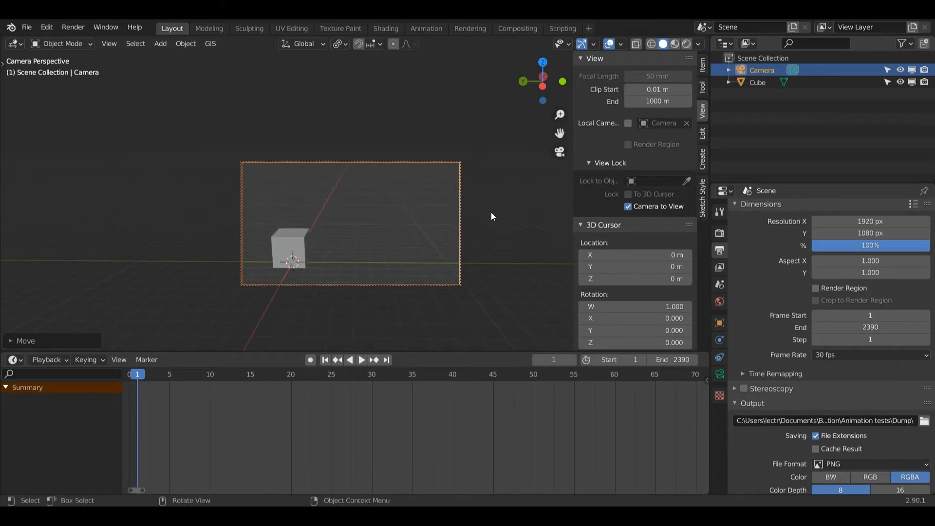
Unlock the camera from the view and hide the Move gizmo for the selected cube.
{"action": "left_click", "coordinate": [628, 207]}
{"action": "left_click", "coordinate": [300, 241]}
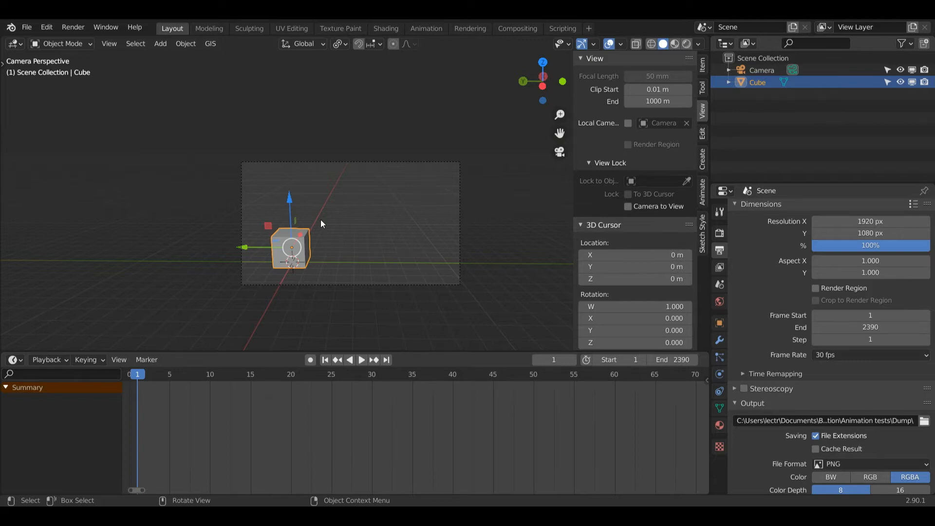
{"action": "left_click", "coordinate": [593, 43]}
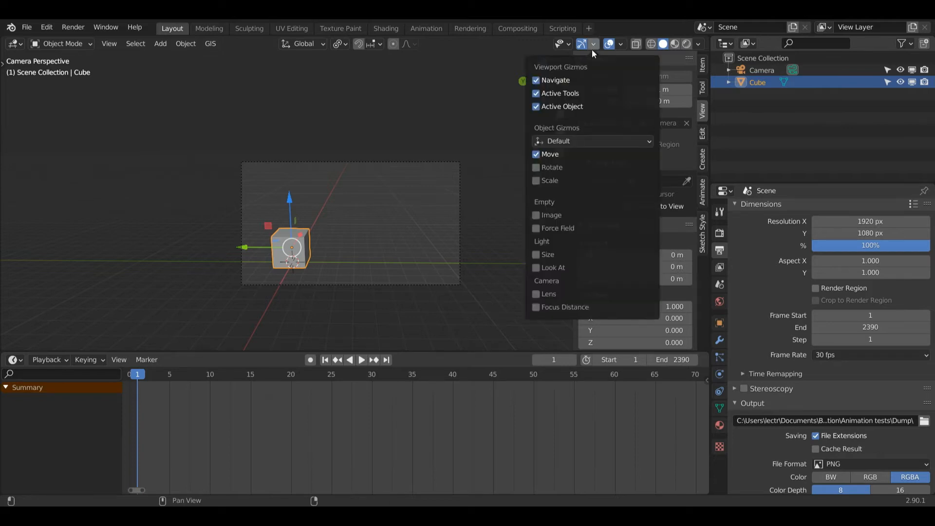
{"action": "left_click", "coordinate": [536, 154]}
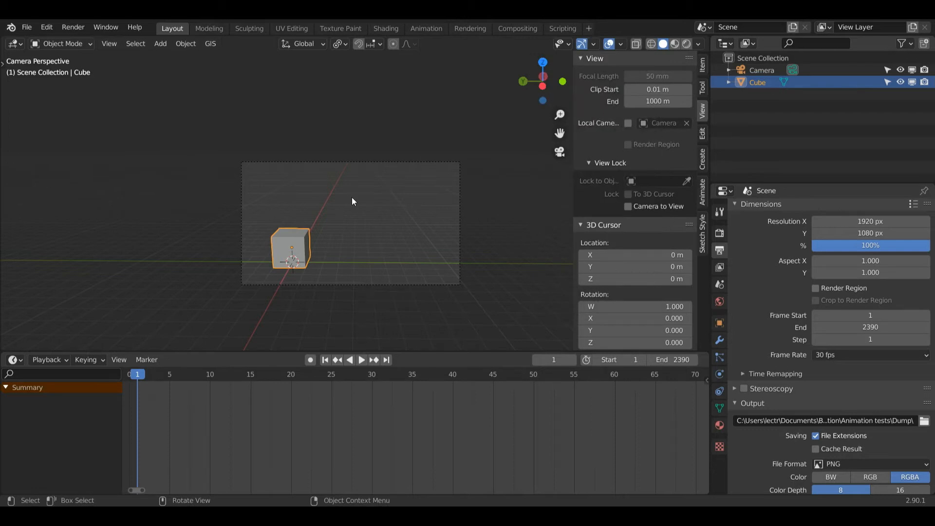
Insert a Location keyframe for the cube at frame 1.
{"action": "key", "text": "i"}
{"action": "key", "text": "i"}
{"action": "key", "text": "i"}
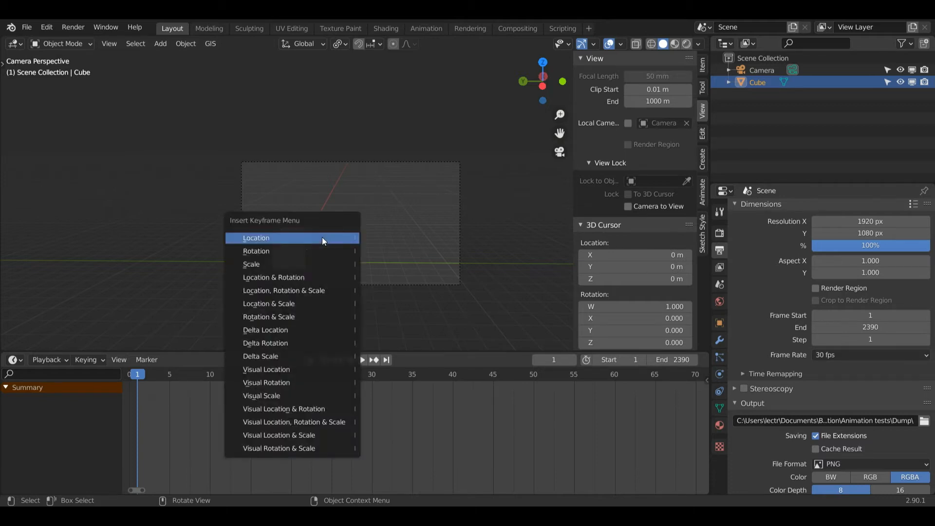
{"action": "left_click", "coordinate": [296, 238]}
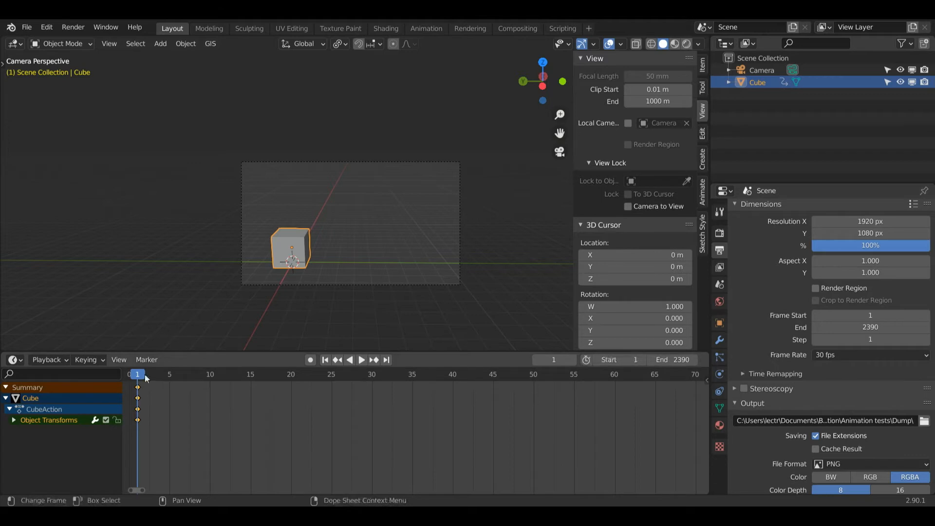
At frame 30, move the cube about -8.5 m along Y and insert a Location keyframe.
{"action": "key", "text": "space"}
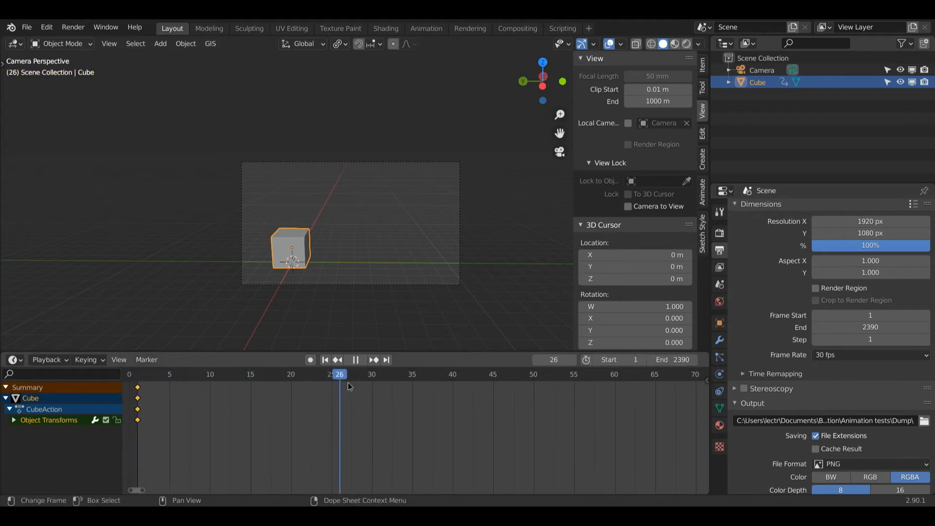
{"action": "left_click_drag", "start_coordinate": [348, 376], "coordinate": [376, 379]}
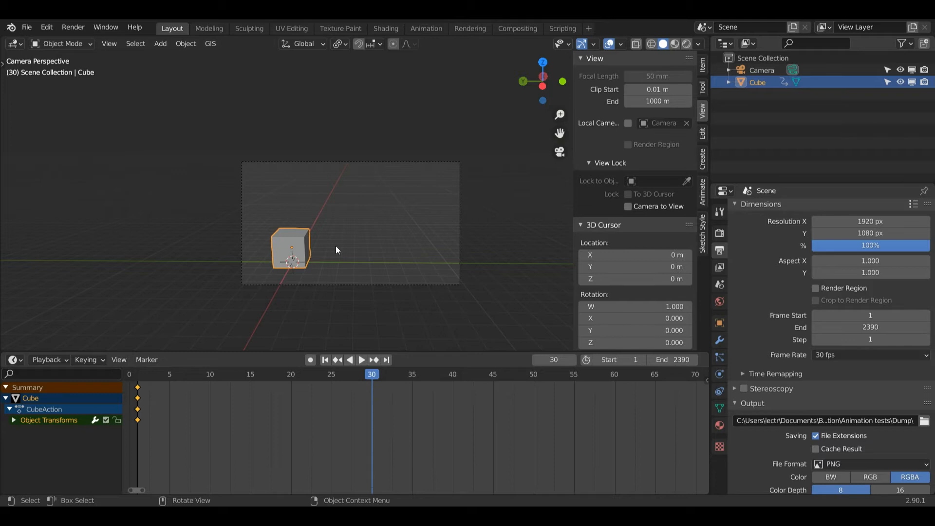
{"action": "key", "text": "g"}
{"action": "key", "text": "y"}
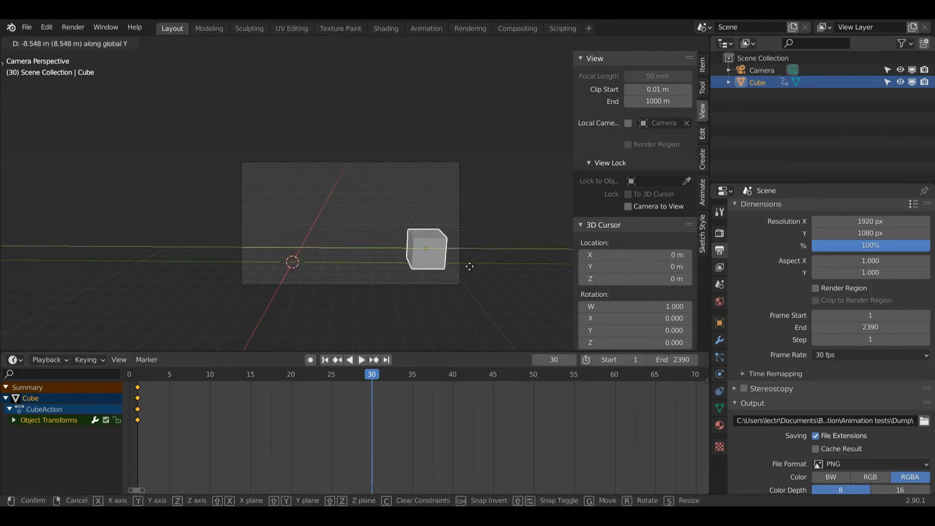
{"action": "left_click", "coordinate": [448, 255]}
{"action": "key", "text": "i"}
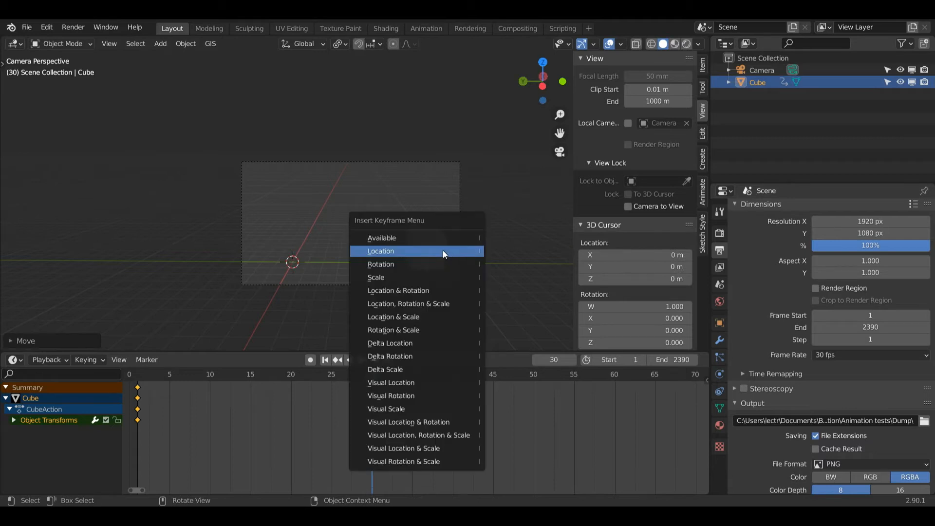
{"action": "left_click", "coordinate": [442, 250]}
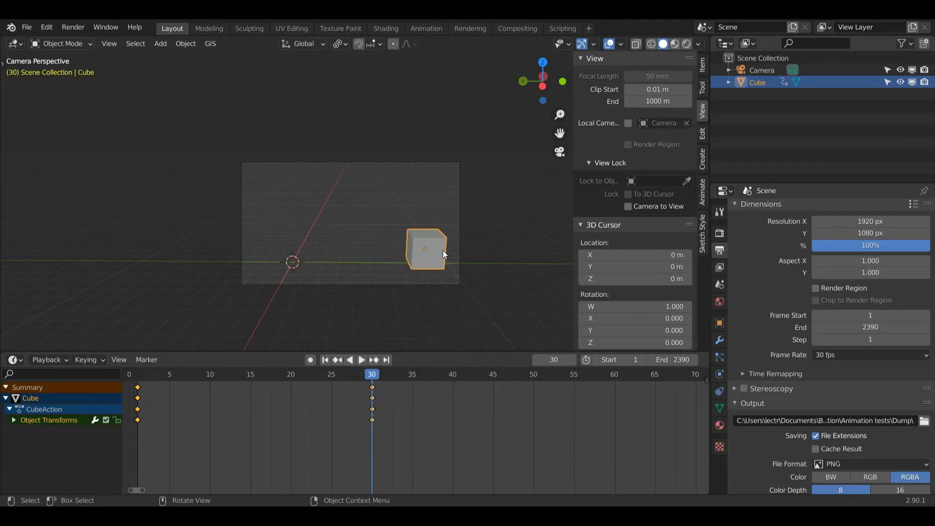
Set the animation's end frame to 30.
{"action": "left_click", "coordinate": [676, 359]}
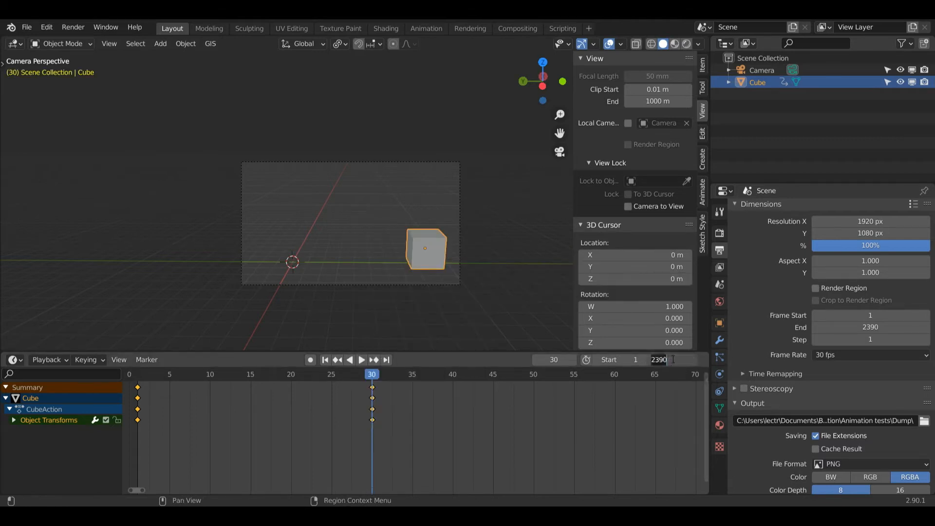
{"action": "type", "text": "30"}
{"action": "key", "text": "Return"}
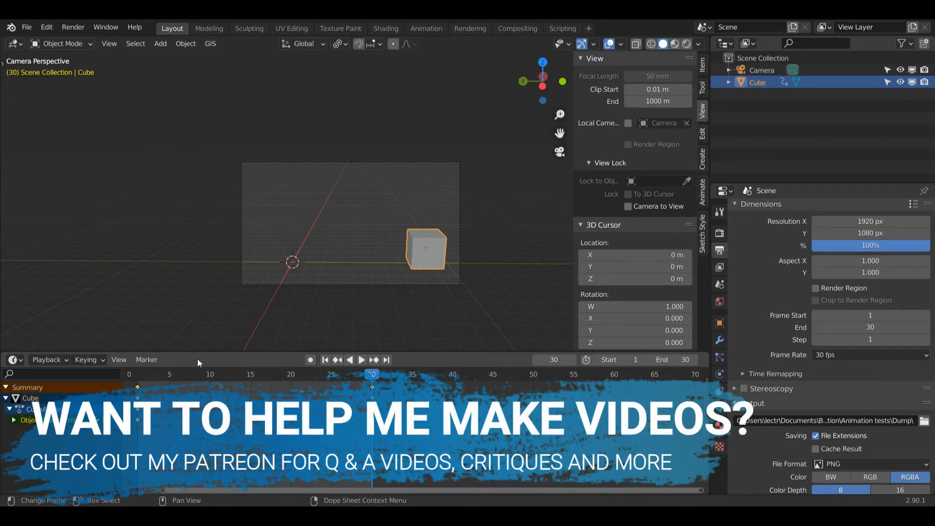
Play back the cube's movement, stop it, and return to frame 30.
{"action": "left_click", "coordinate": [361, 360]}
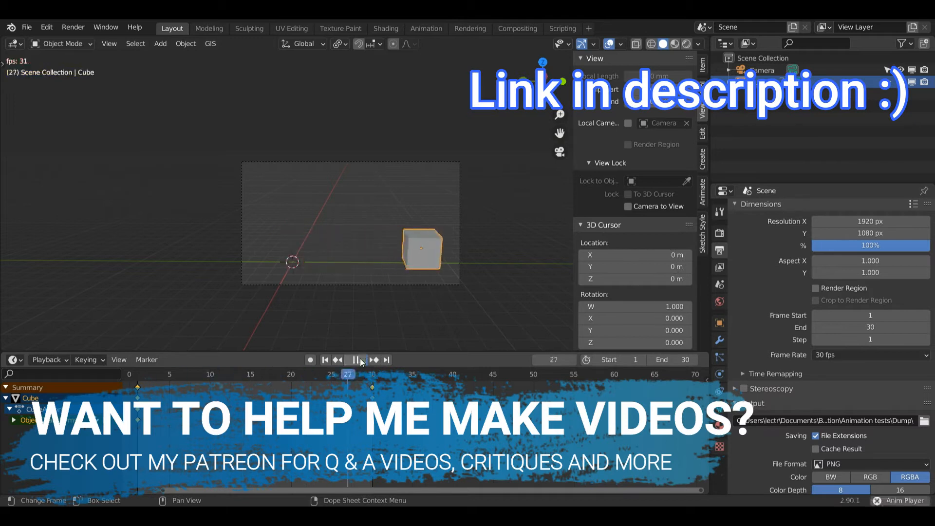
{"action": "left_click", "coordinate": [360, 360]}
{"action": "left_click", "coordinate": [374, 374]}
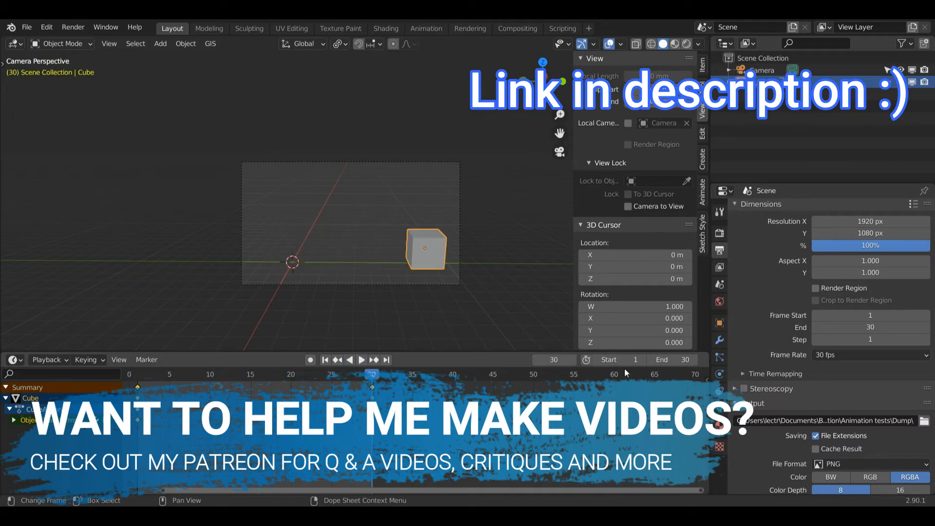
Extend the end frame to 48 and play the animation from frame 1 before stopping it.
{"action": "mouse_move", "coordinate": [664, 359]}
{"action": "left_mouse_down"}
{"action": "mouse_move", "coordinate": [699, 361]}
{"action": "mouse_move", "coordinate": [668, 362]}
{"action": "left_mouse_up"}
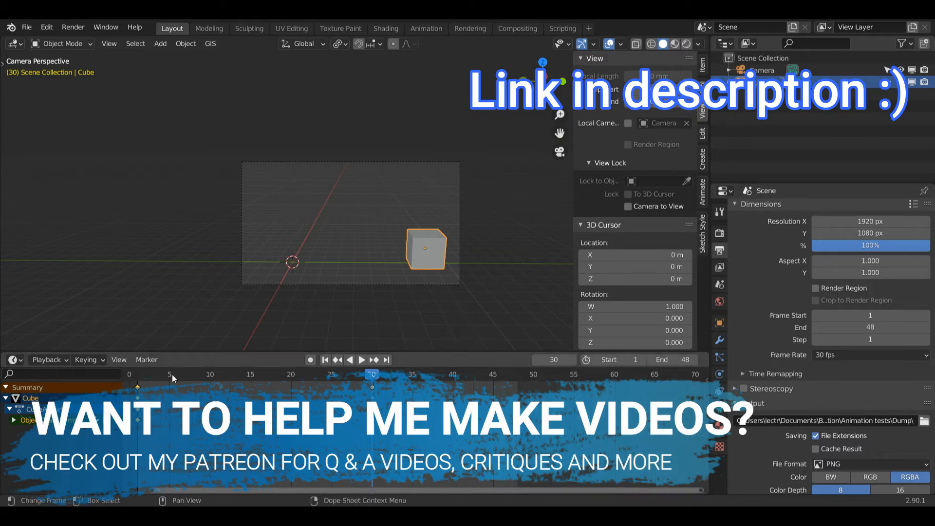
{"action": "left_click", "coordinate": [141, 376]}
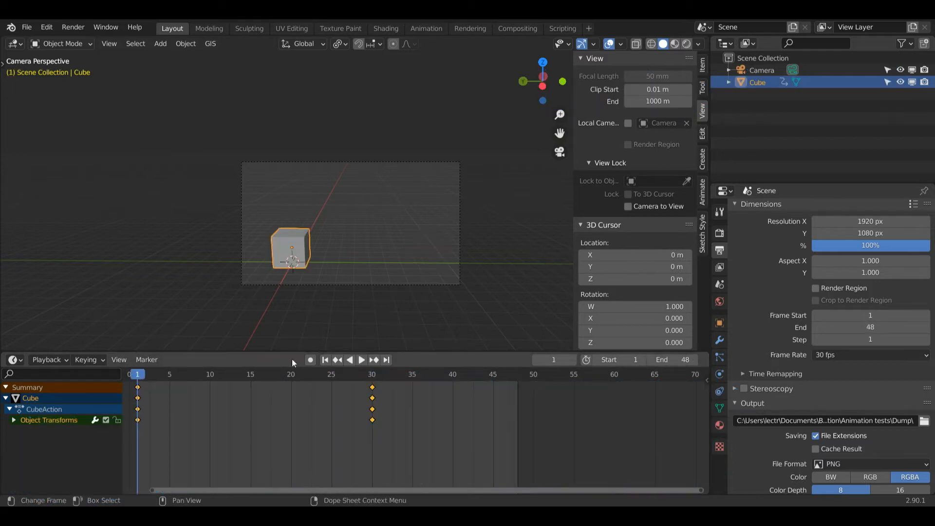
{"action": "left_click", "coordinate": [362, 360]}
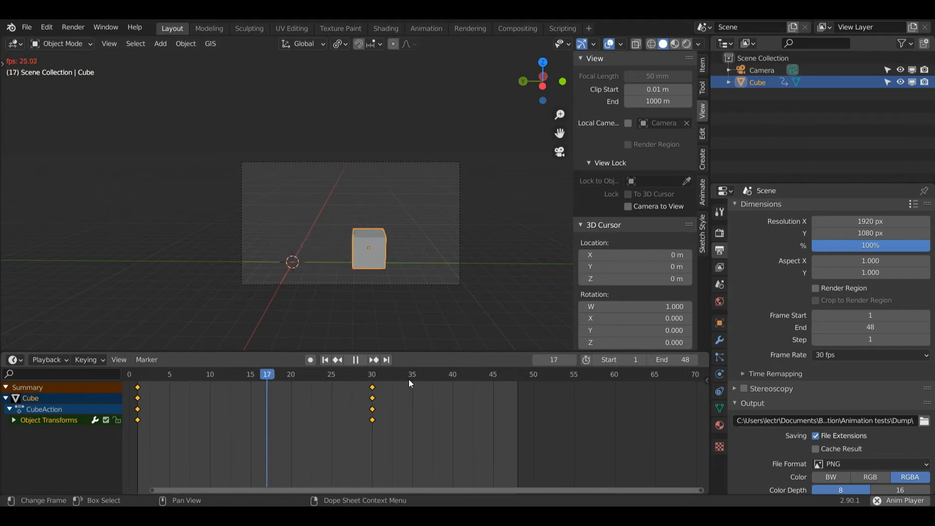
{"action": "left_click", "coordinate": [359, 360]}
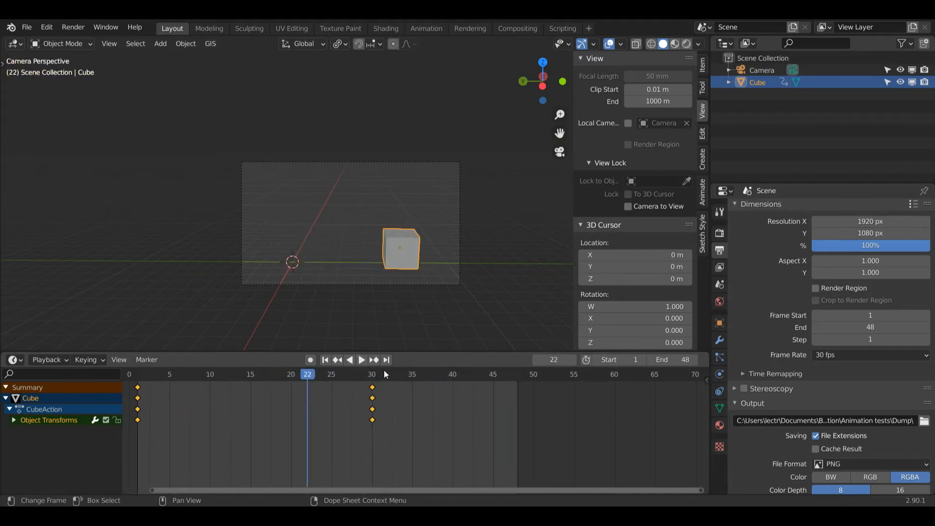
Return the animation's end frame to 30.
{"action": "left_click", "coordinate": [674, 361]}
{"action": "type", "text": "30"}
{"action": "key", "text": "Return"}
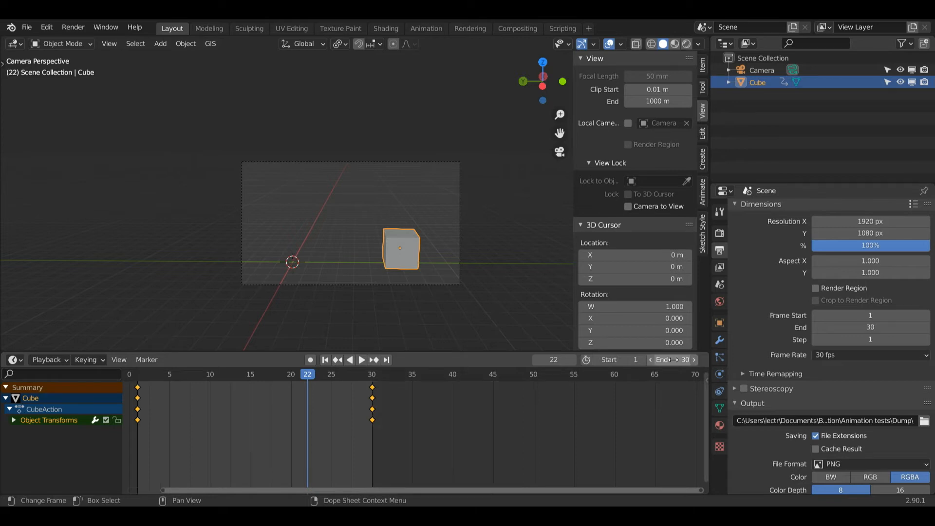
Play back the cube's slide, scrub through the first frames, and stop at frame 1.
{"action": "key", "text": "space"}
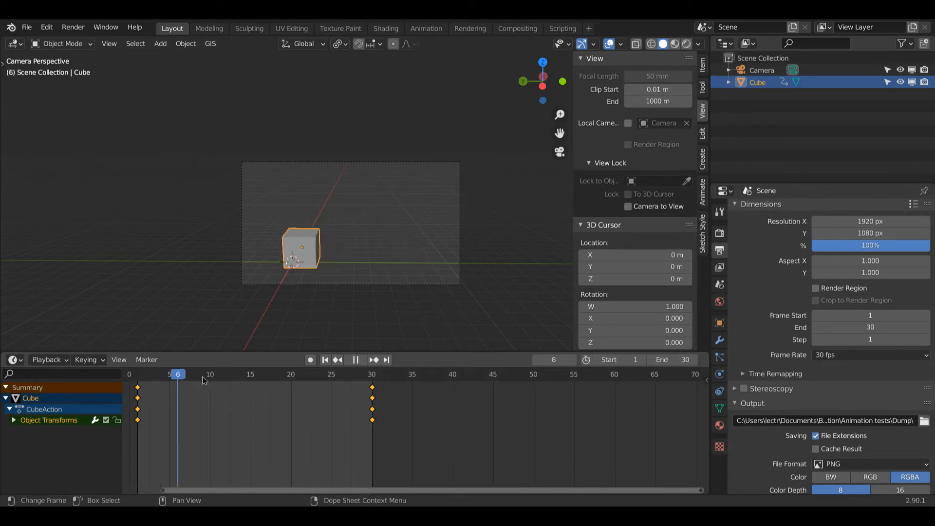
{"action": "key", "text": "Escape"}
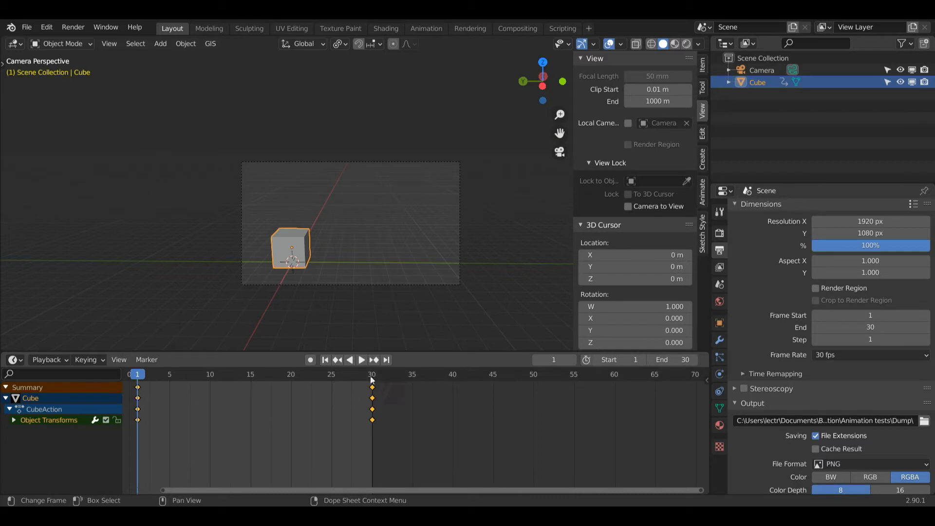
{"action": "key", "text": "space"}
{"action": "left_click_drag", "start_coordinate": [139, 380], "coordinate": [155, 380]}
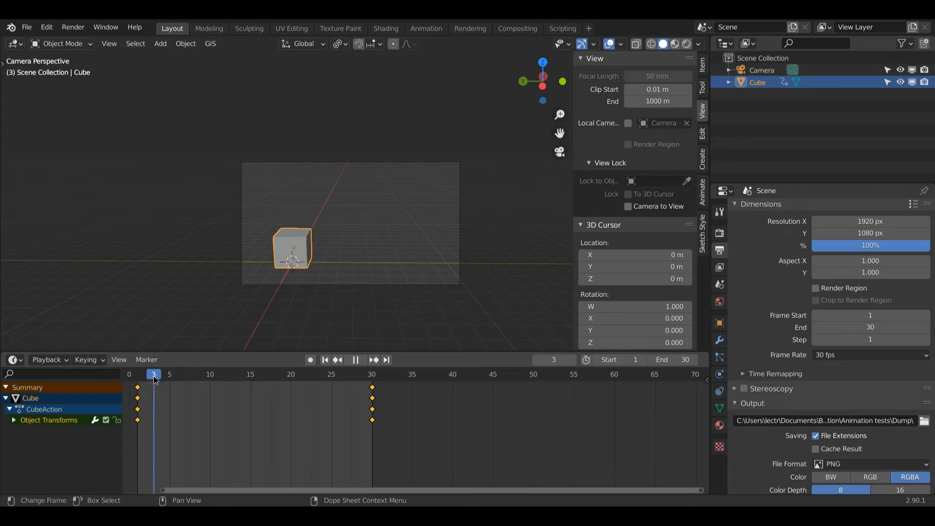
{"action": "key", "text": "Escape"}
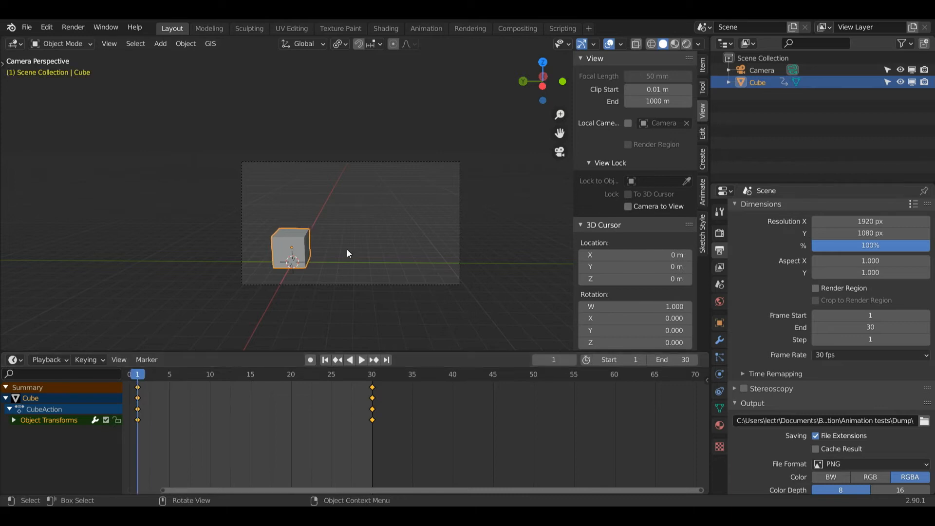
Rotate the cube at frame 1 and insert a Location keyframe.
{"action": "key", "text": "r"}
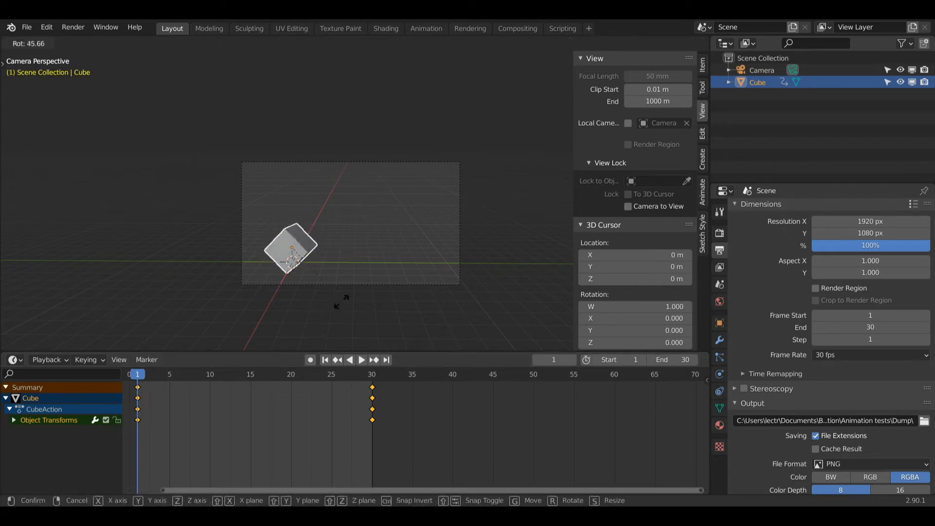
{"action": "left_click", "coordinate": [337, 306]}
{"action": "key", "text": "i"}
{"action": "left_click", "coordinate": [360, 224]}
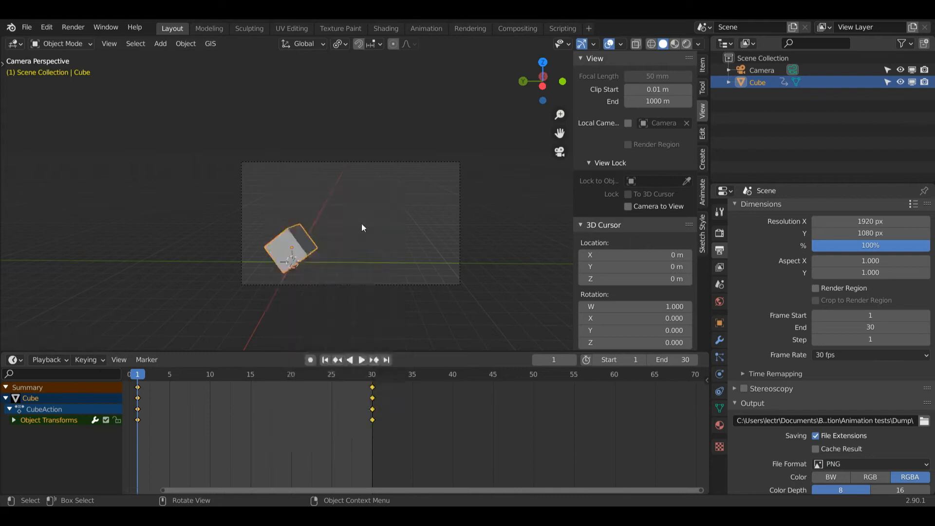
At frame 30, rotate the cube freely with trackball rotation and insert another Location keyframe.
{"action": "left_click", "coordinate": [373, 377]}
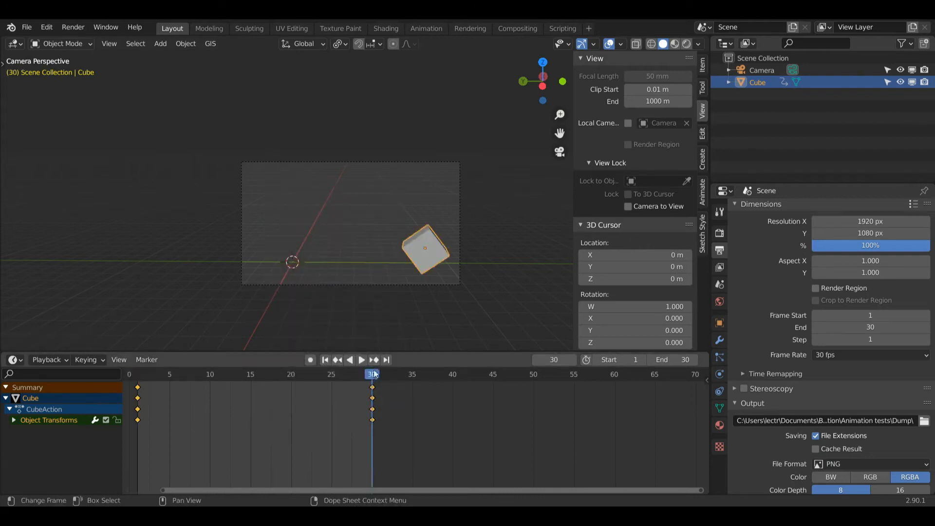
{"action": "key", "text": "r"}
{"action": "key", "text": "r"}
{"action": "left_click", "coordinate": [442, 226]}
{"action": "key", "text": "i"}
{"action": "left_click", "coordinate": [442, 226]}
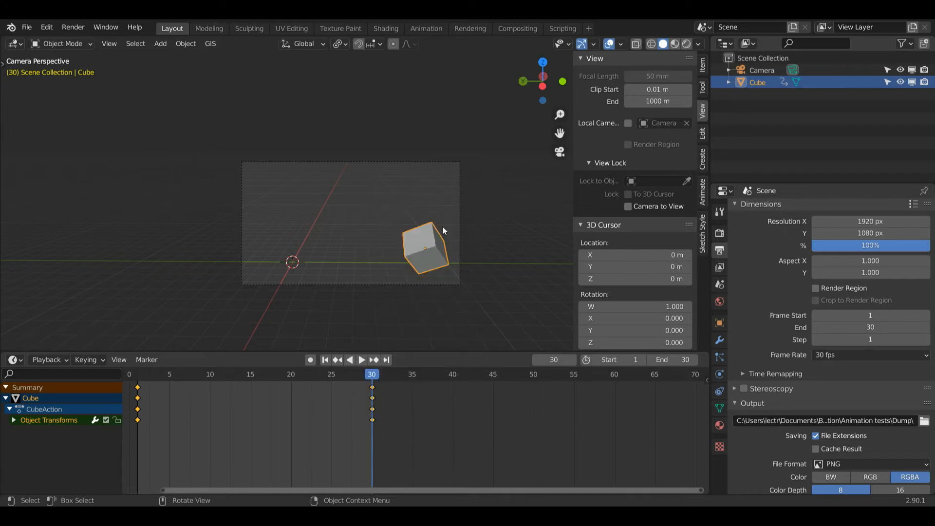
Play the animation from frame 1 to check the cube's rotation, stopping with the playhead back at frame 1.
{"action": "left_click", "coordinate": [141, 378]}
{"action": "left_click", "coordinate": [362, 359]}
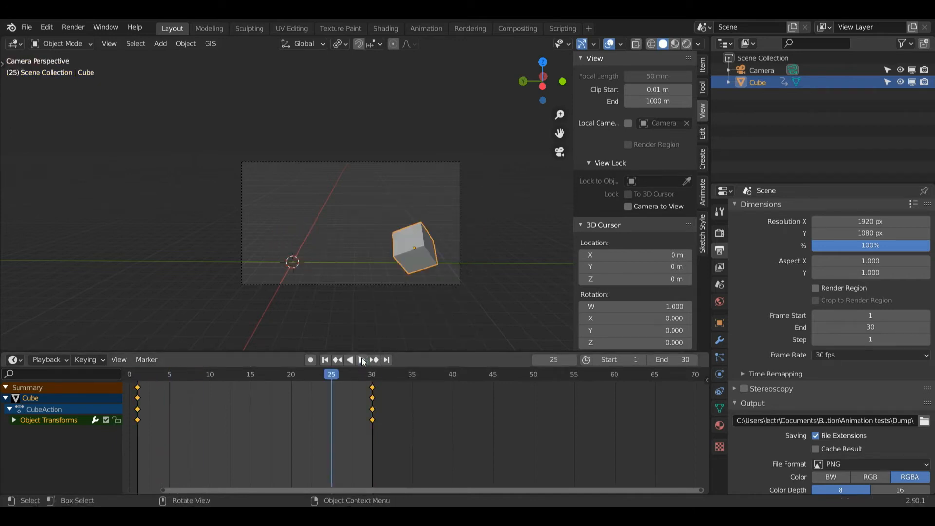
{"action": "key", "text": "Escape"}
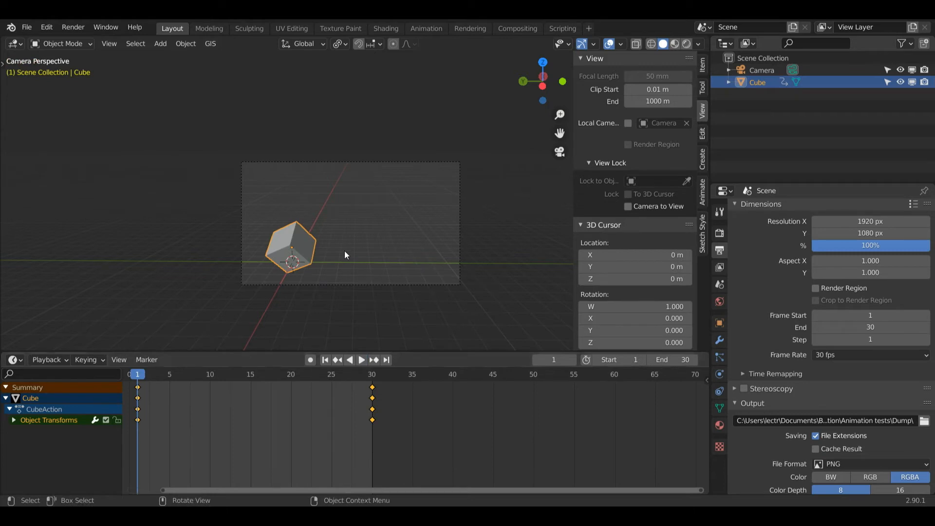
Insert a Rotation keyframe for the cube at frame 1, and trackball-rotate it at frame 30 with a second Rotation keyframe.
{"action": "key", "text": "i"}
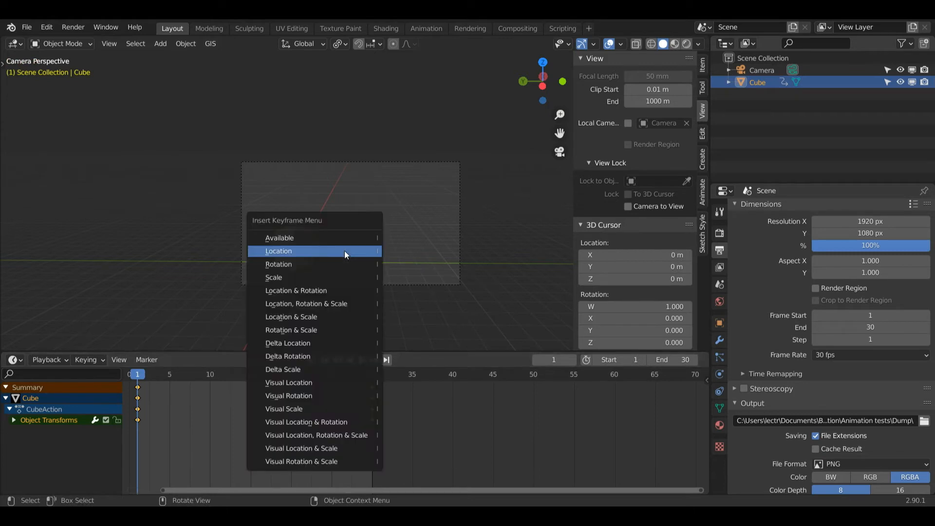
{"action": "left_click", "coordinate": [306, 264]}
{"action": "left_click", "coordinate": [372, 375]}
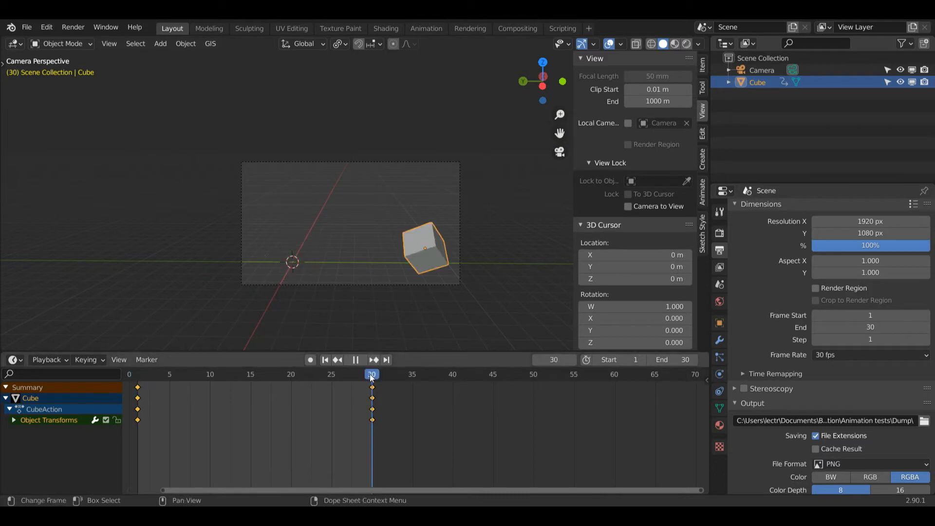
{"action": "key", "text": "r"}
{"action": "key", "text": "r"}
{"action": "left_click", "coordinate": [448, 260]}
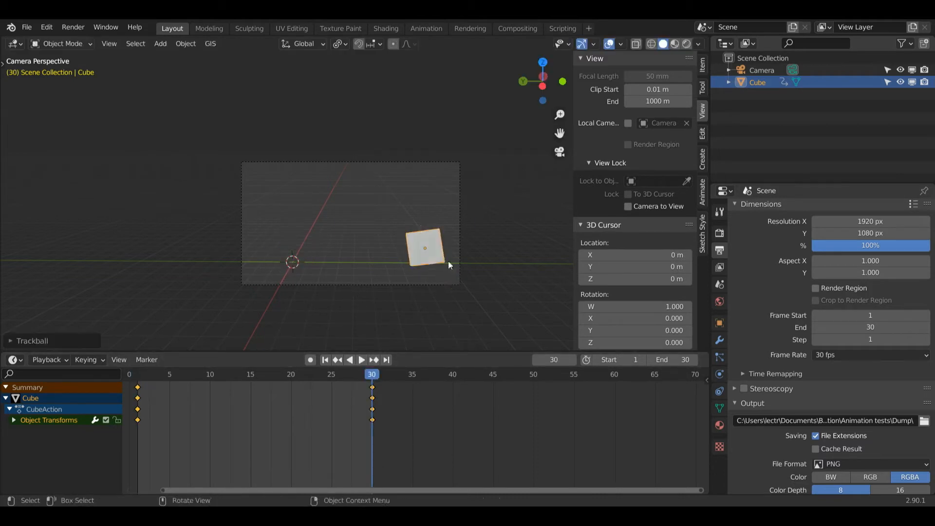
{"action": "key", "text": "i"}
{"action": "left_click", "coordinate": [412, 223]}
Play the rotating cube animation from the first frame and cancel the playback.
{"action": "left_click", "coordinate": [325, 359]}
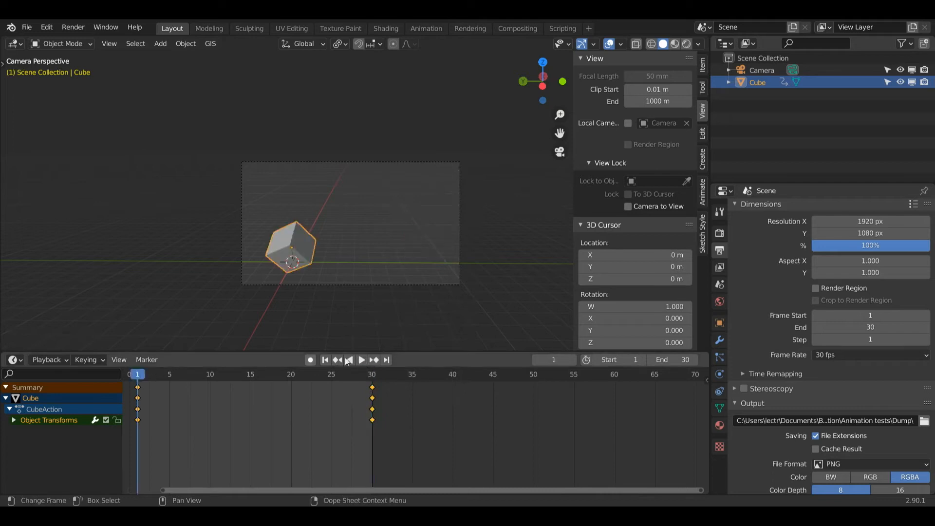
{"action": "left_click", "coordinate": [358, 361]}
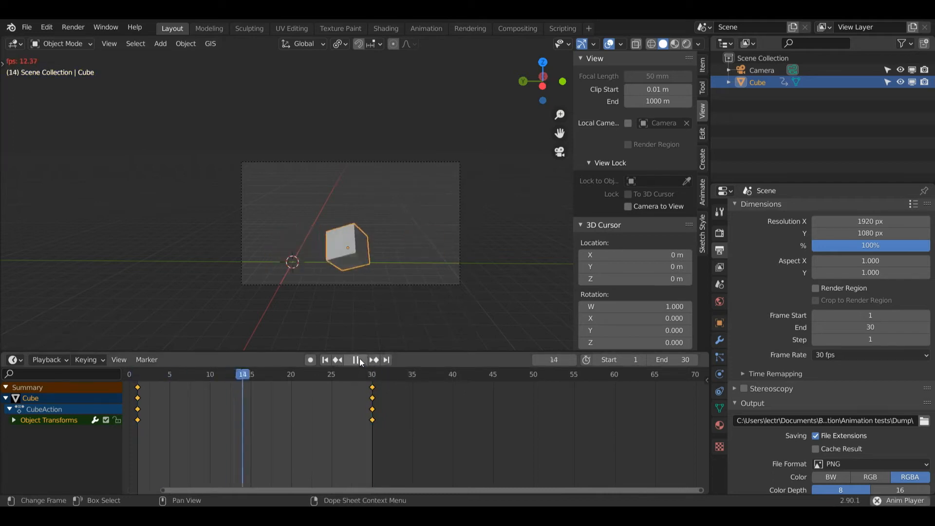
{"action": "key", "text": "Escape"}
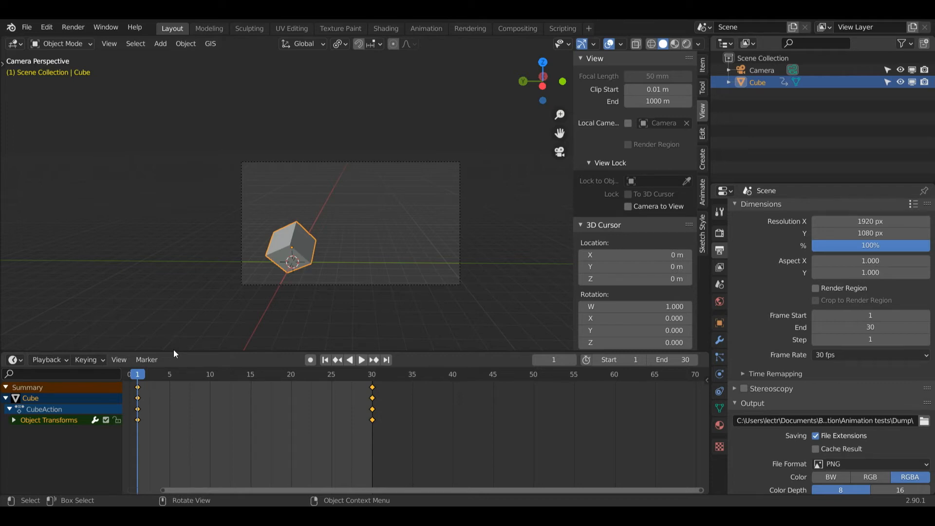
{"action": "key", "text": "s"}
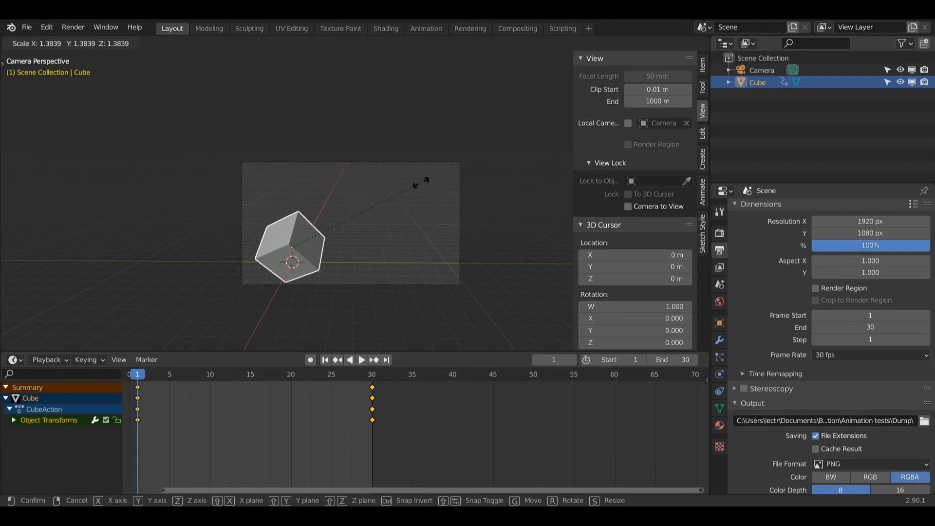
{"action": "key", "text": "Escape"}
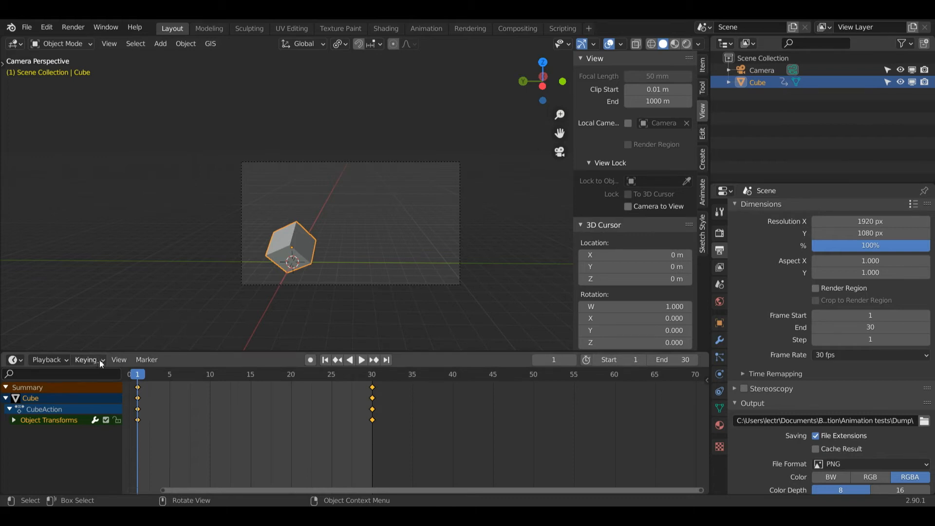
{"action": "left_click", "coordinate": [14, 360]}
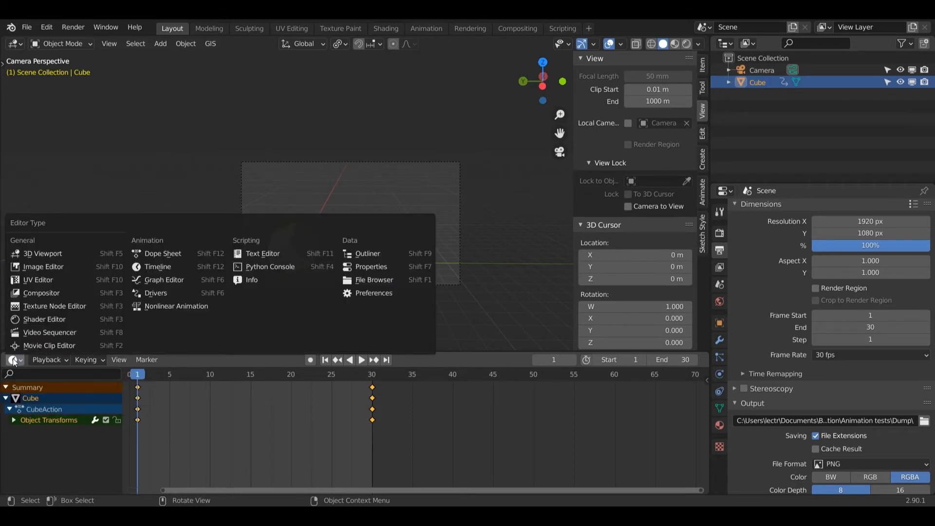
Set the active keying set to Location, Rotation & Scale.
{"action": "left_click", "coordinate": [85, 360]}
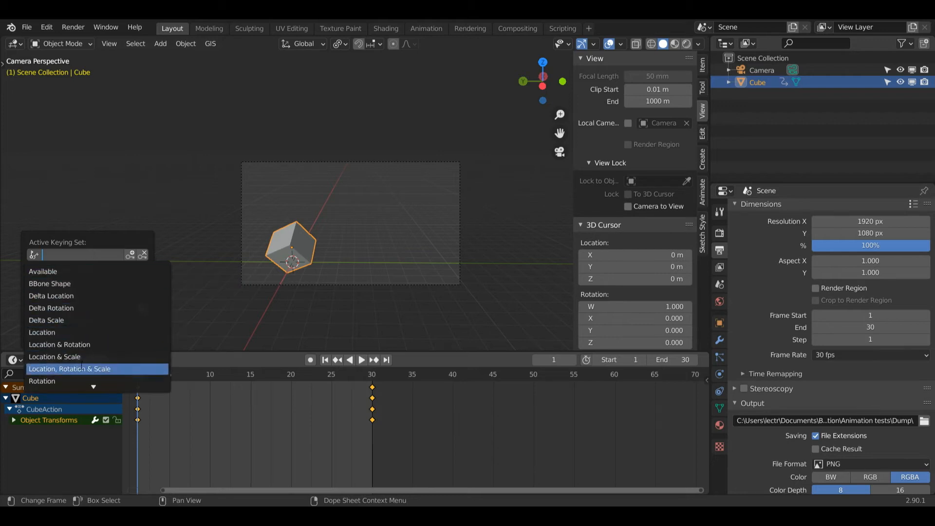
{"action": "left_click", "coordinate": [81, 368]}
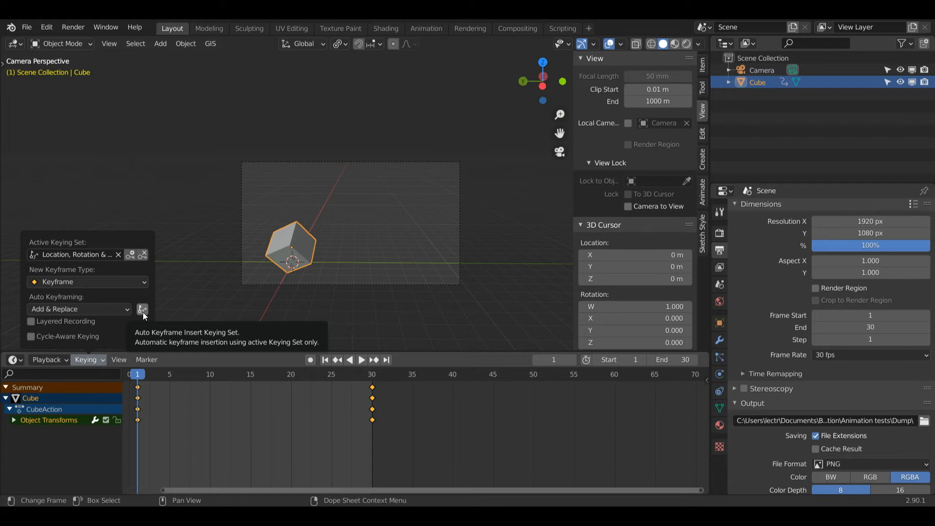
Scale the cube up at frame 1 and insert a keyframe with the active keying set.
{"action": "key", "text": "s"}
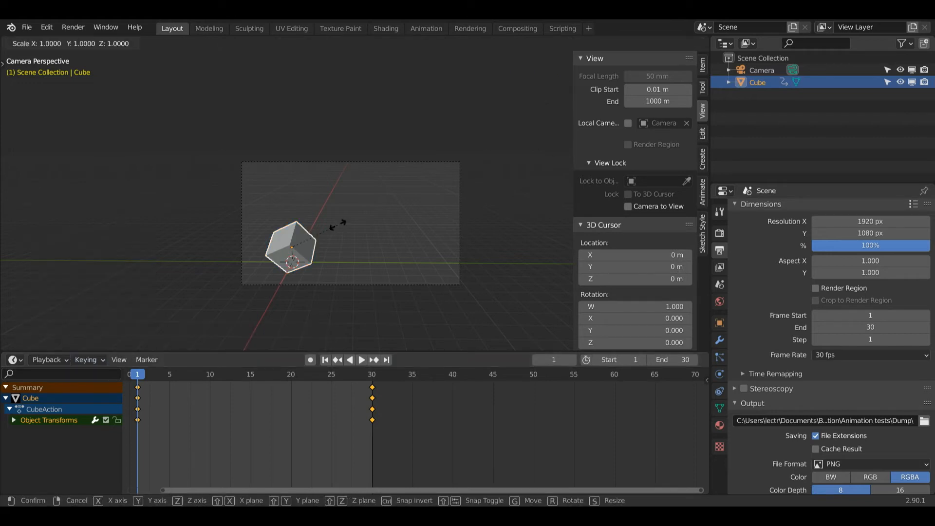
{"action": "left_click", "coordinate": [358, 213]}
{"action": "key", "text": "i"}
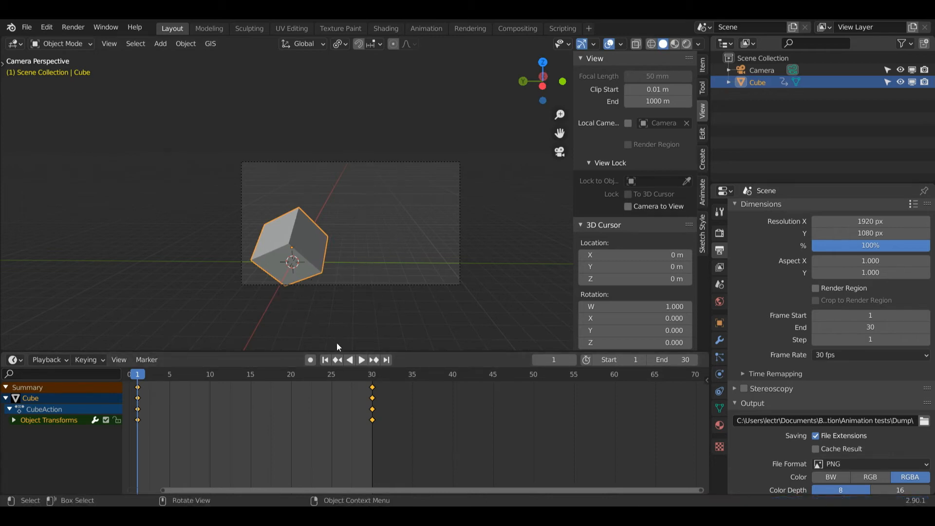
At frame 30, trackball-rotate the cube, scale it down, and keyframe its location, rotation and scale.
{"action": "left_click", "coordinate": [372, 374]}
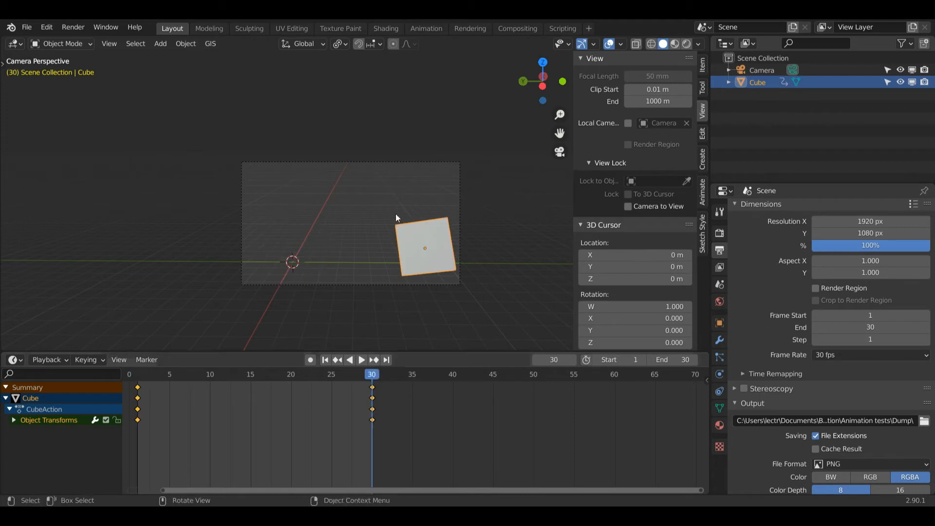
{"action": "key", "text": "r"}
{"action": "key", "text": "r"}
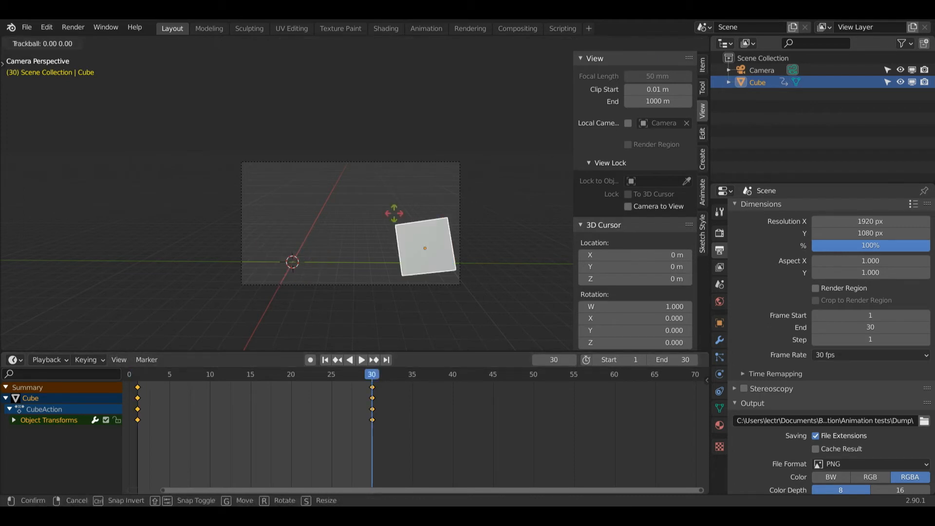
{"action": "left_click", "coordinate": [416, 215]}
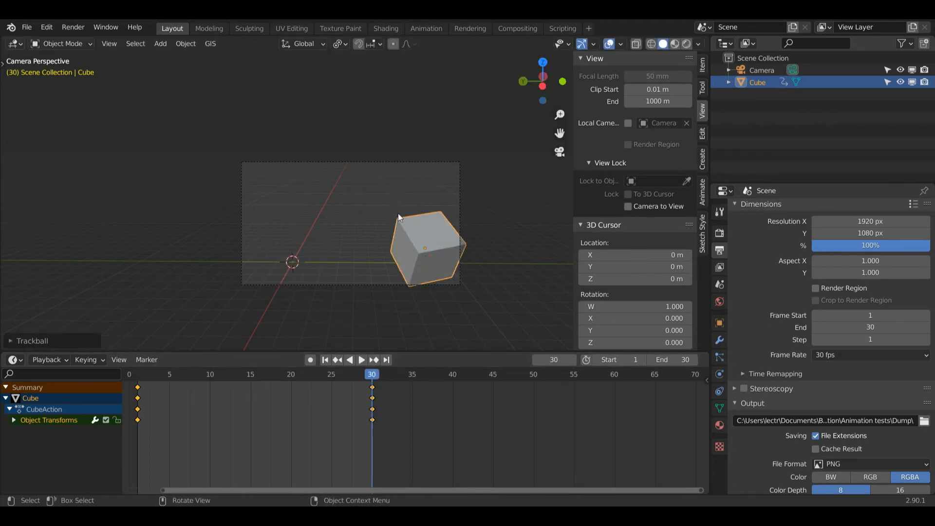
{"action": "key", "text": "s"}
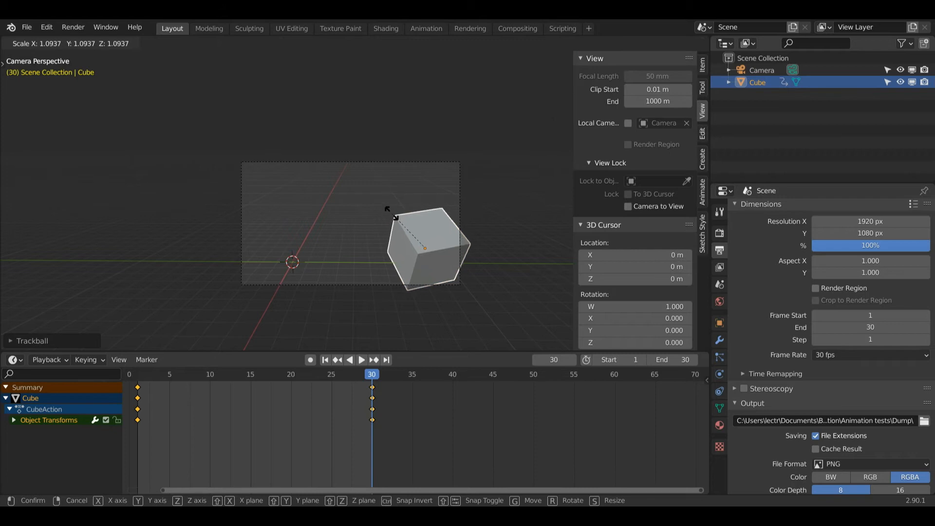
{"action": "left_click", "coordinate": [405, 220]}
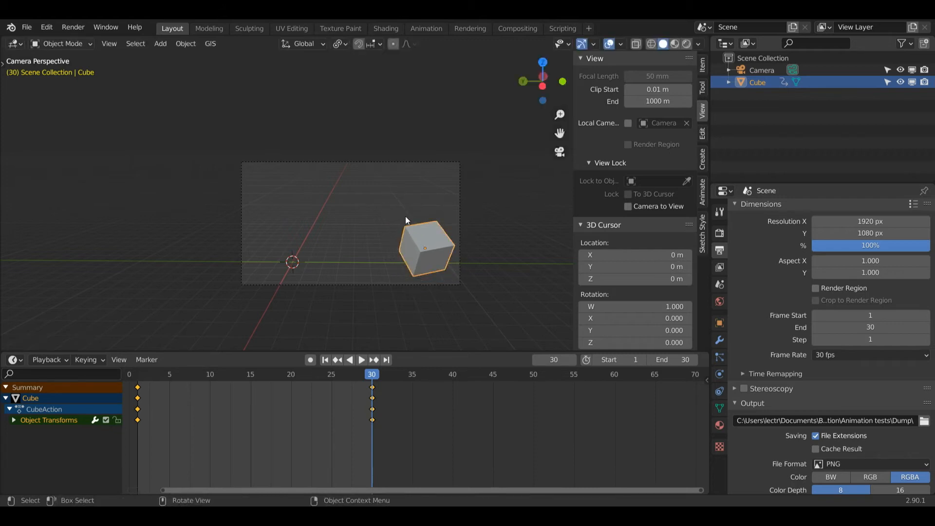
{"action": "key", "text": "i"}
Play the combined move, rotation and scale animation from frame 1, pause it, and return to frame 1.
{"action": "left_click", "coordinate": [138, 374]}
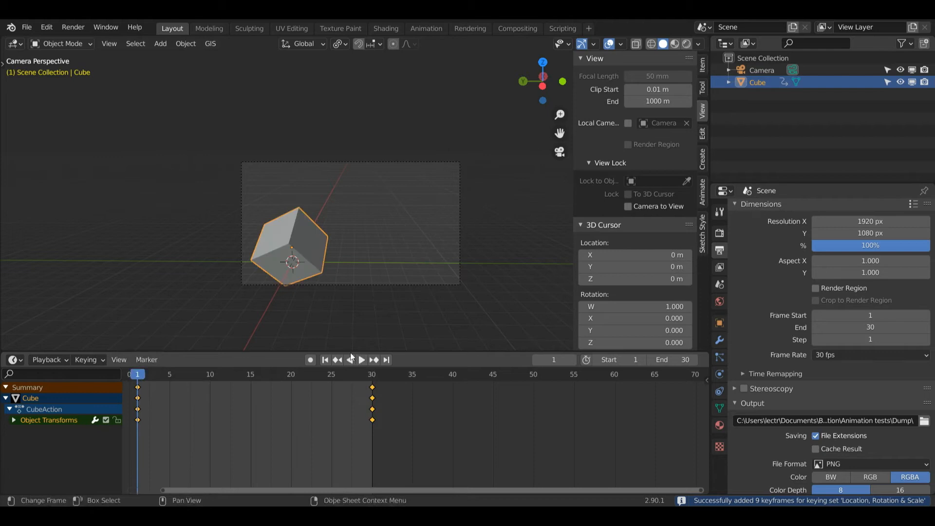
{"action": "left_click", "coordinate": [361, 359]}
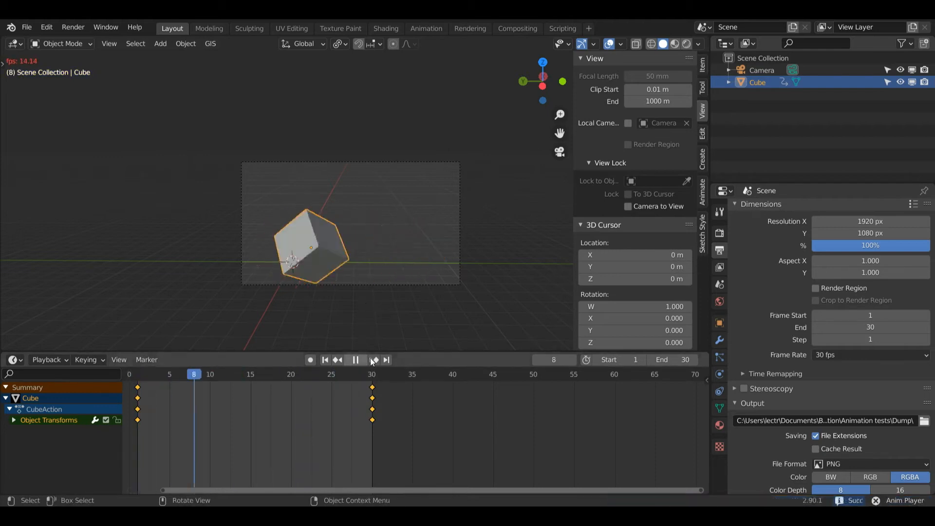
{"action": "left_click", "coordinate": [356, 360]}
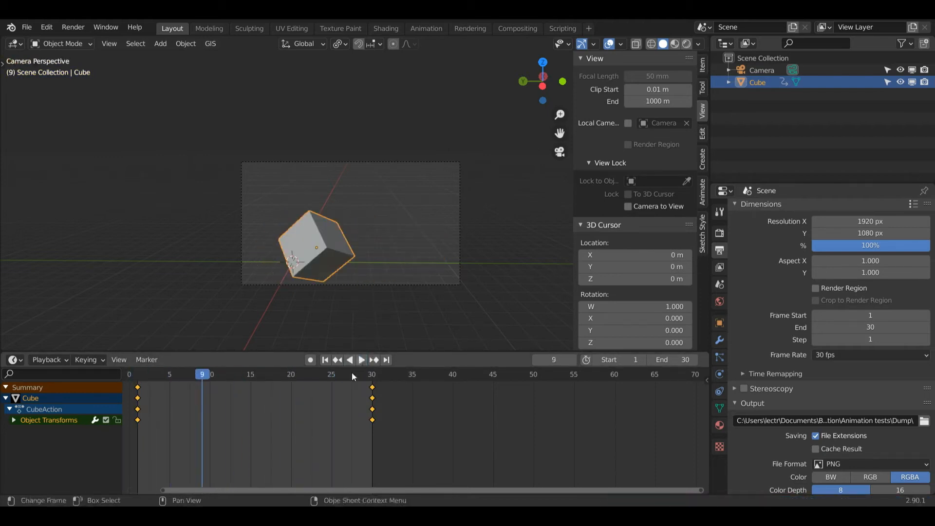
{"action": "left_click", "coordinate": [138, 379]}
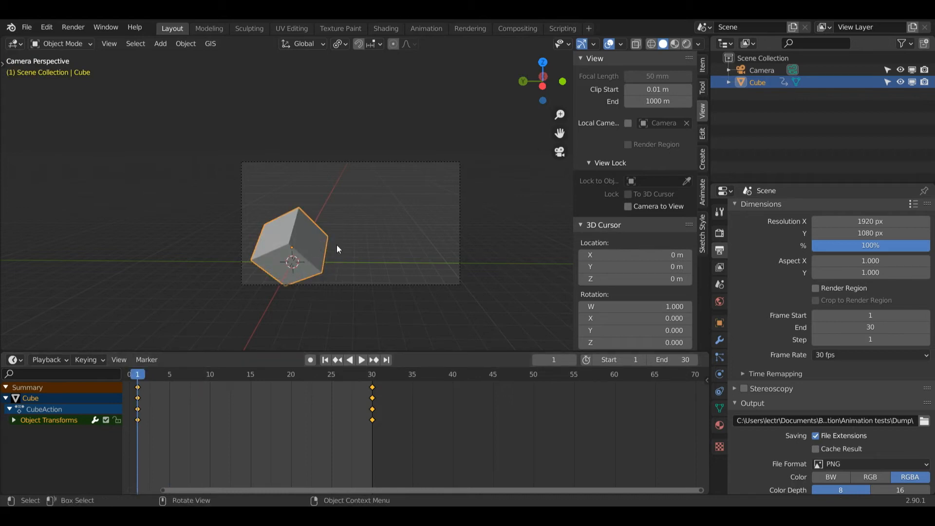
Select only the cube's keyframes at frame 1 without deleting them, and briefly play the animation, pausing at frame 4.
{"action": "key", "text": "x"}
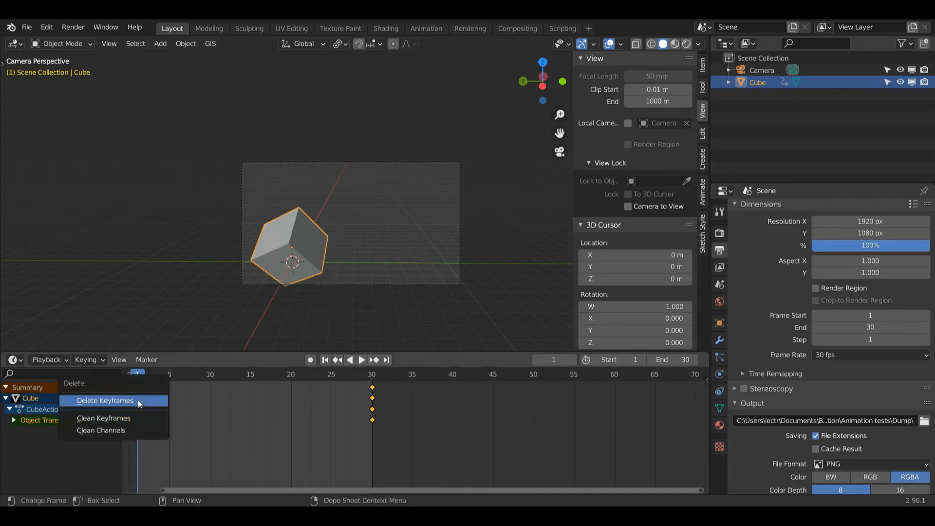
{"action": "left_click", "coordinate": [136, 399]}
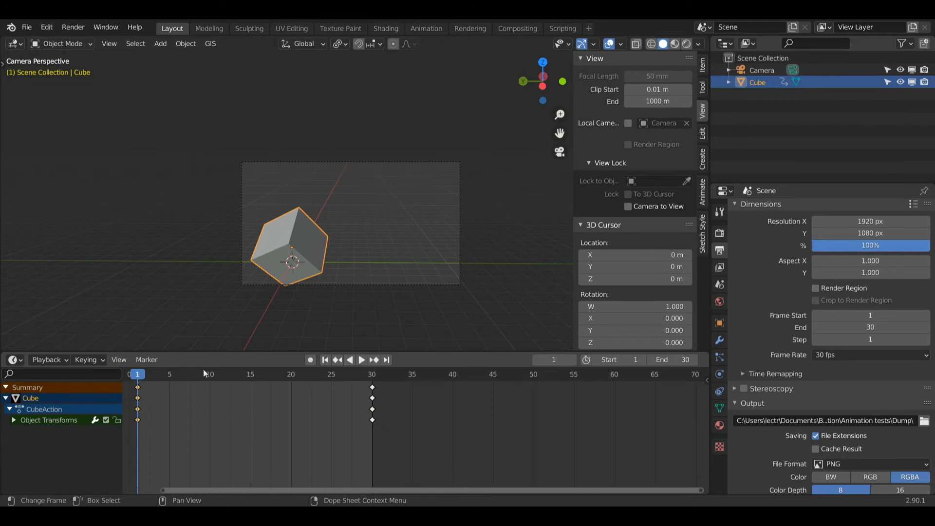
{"action": "key", "text": "space"}
{"action": "key", "text": "space"}
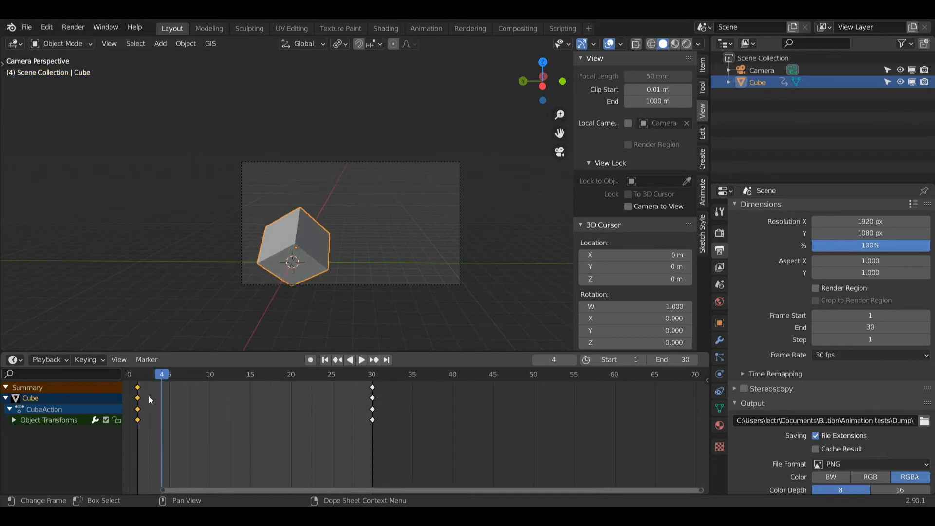
Delete all of the cube's keyframes at frame 1 and at frame 30.
{"action": "key", "text": "Right"}
{"action": "key", "text": "Right"}
{"action": "key", "text": "x"}
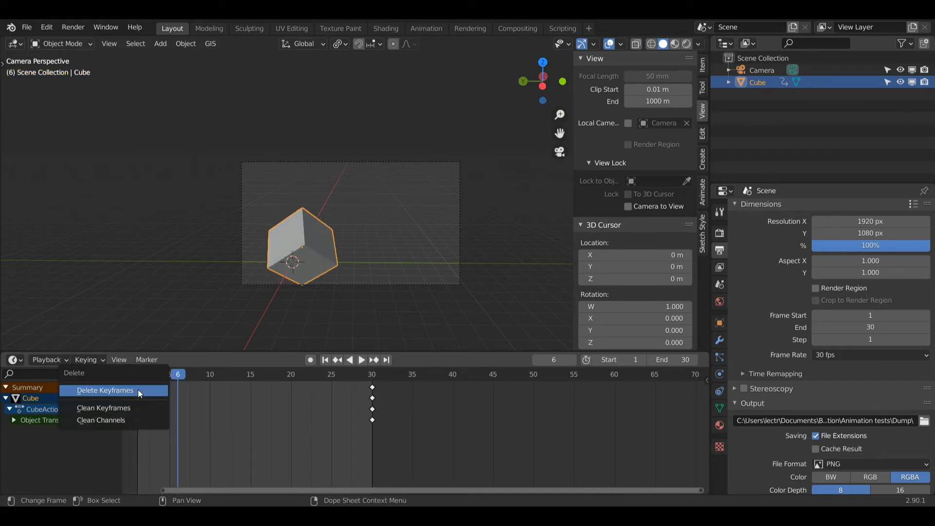
{"action": "left_click", "coordinate": [138, 390]}
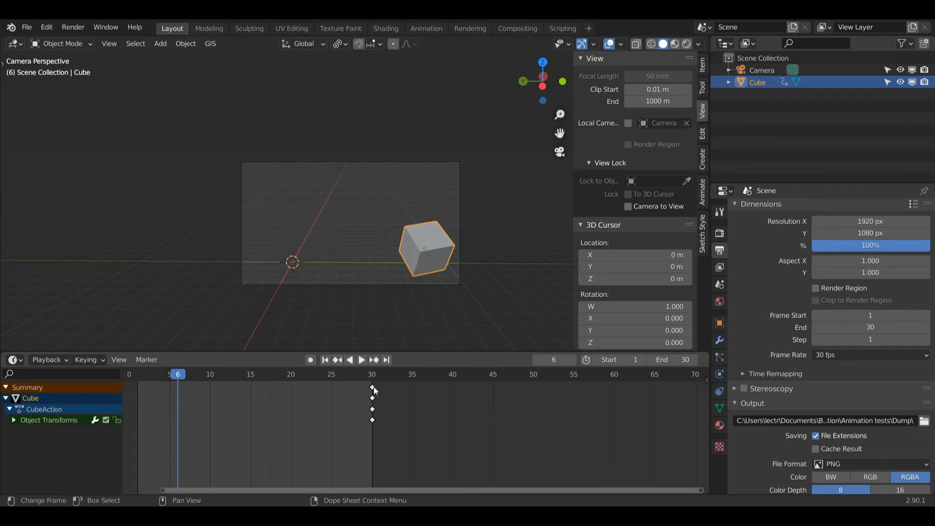
{"action": "key", "text": "x"}
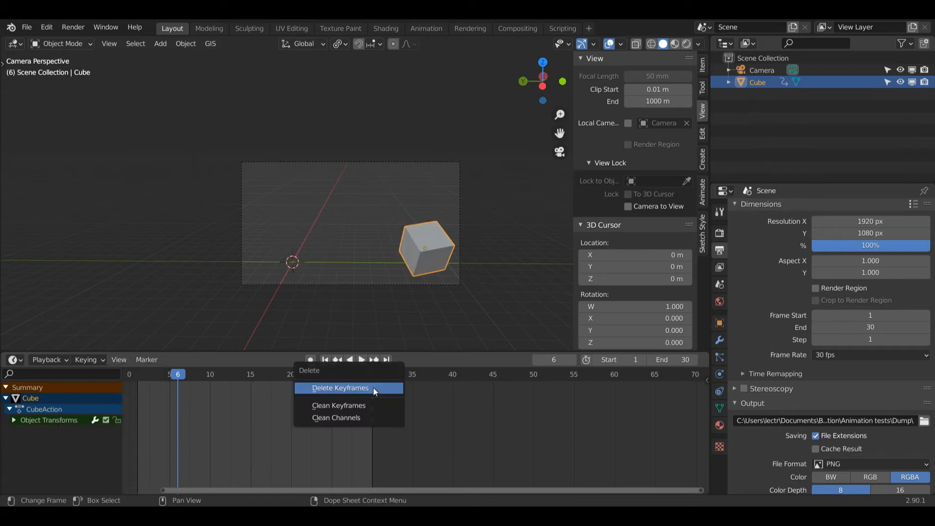
{"action": "left_click", "coordinate": [373, 388]}
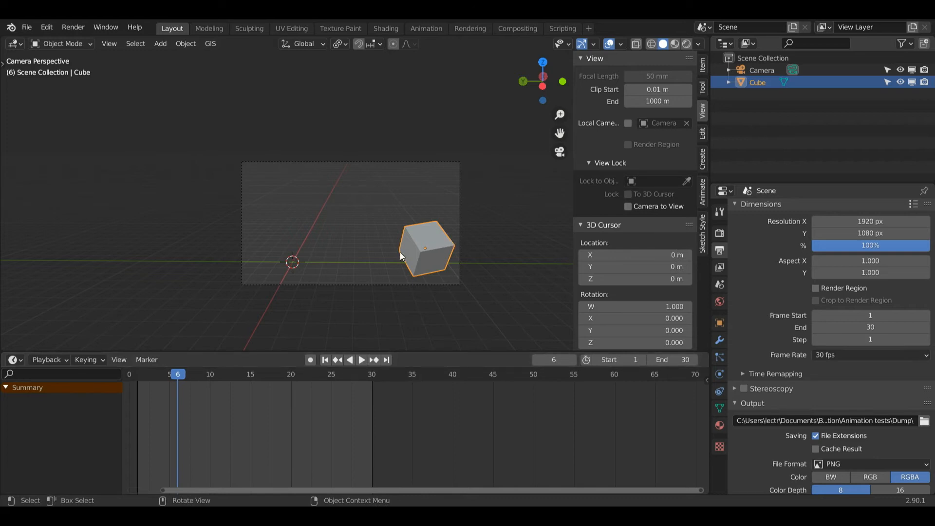
Clear the cube's location, rotation and scale, and move it up 1 m along the global Z axis.
{"action": "key", "text": "alt+g"}
{"action": "key", "text": "alt+r"}
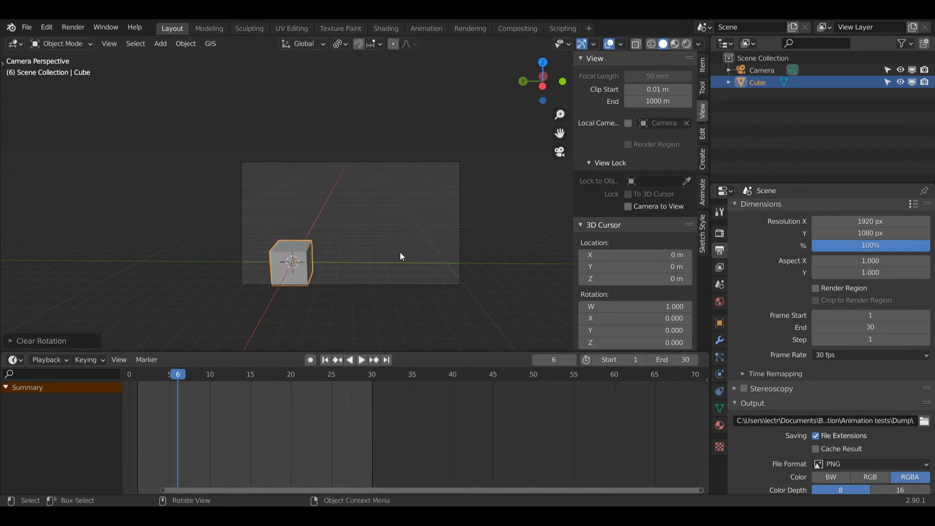
{"action": "key", "text": "alt+s"}
{"action": "key", "text": "g"}
{"action": "key", "text": "z"}
{"action": "key", "text": "1"}
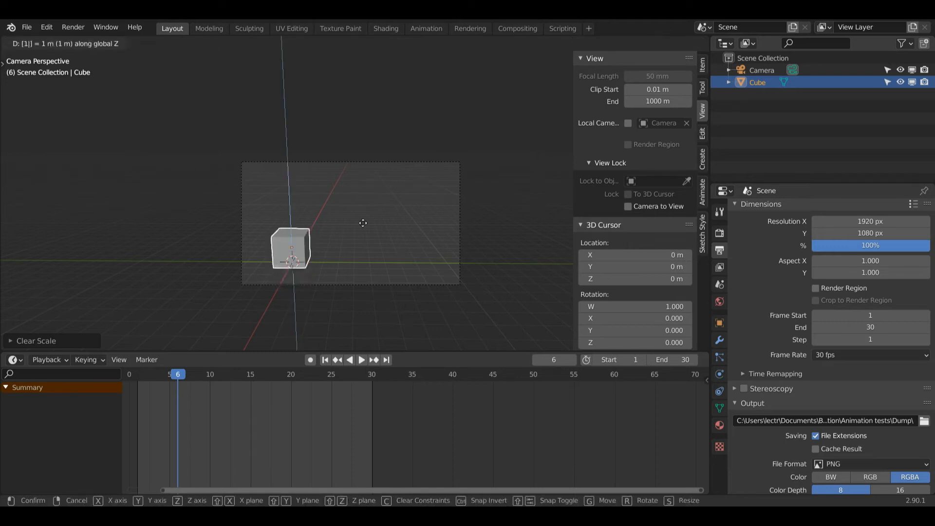
{"action": "key", "text": "Return"}
Insert a keyframe for the cube at frame 1 with the active Location, Rotation & Scale keying set.
{"action": "key", "text": "shift+Left"}
{"action": "left_click_drag", "start_coordinate": [560, 115], "coordinate": [560, 68]}
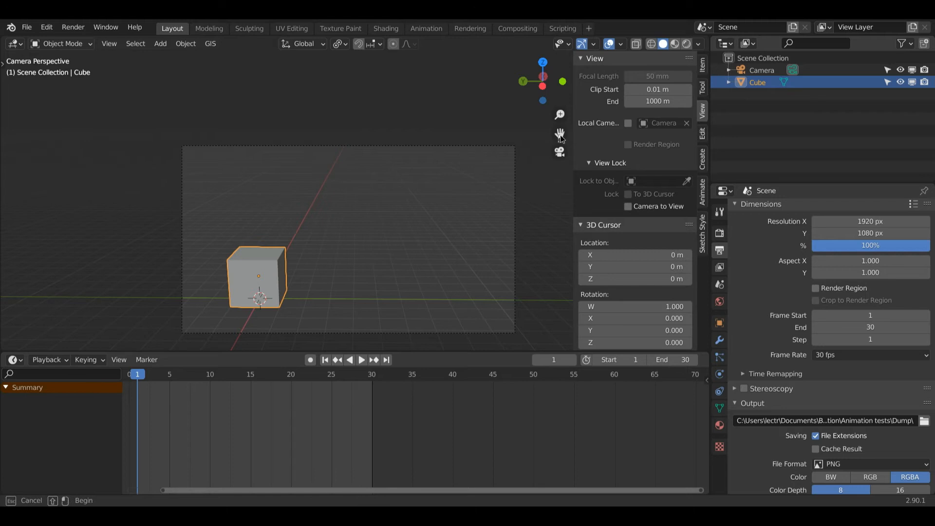
{"action": "left_click_drag", "start_coordinate": [560, 137], "coordinate": [554, 124]}
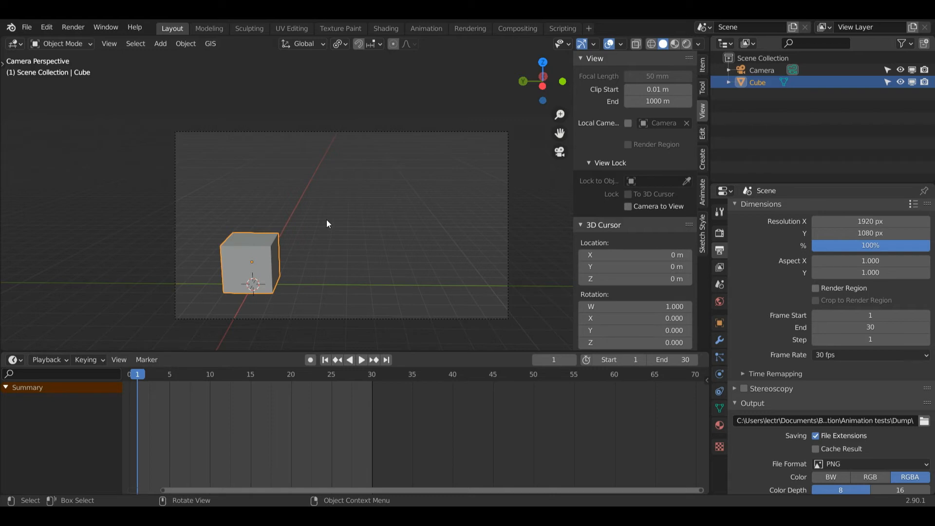
{"action": "key", "text": "i"}
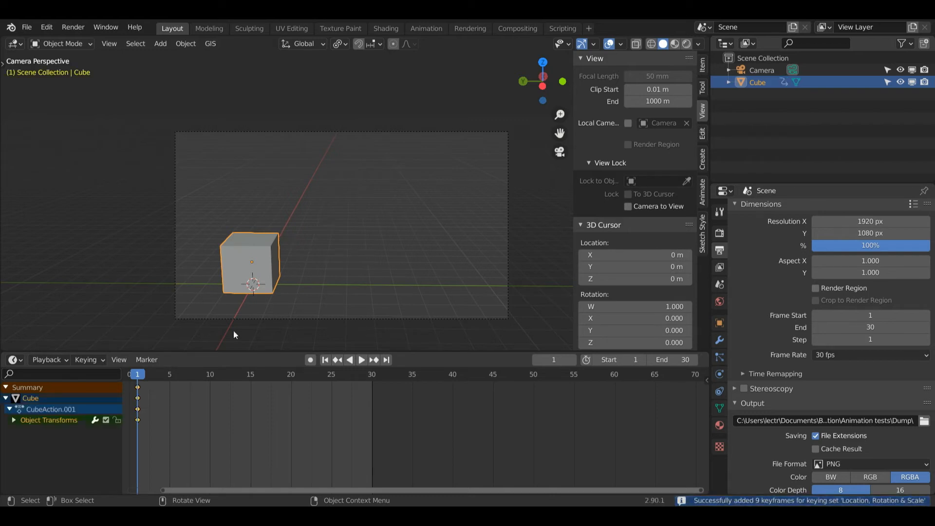
Set the animation's end frame to 45.
{"action": "left_click", "coordinate": [675, 360]}
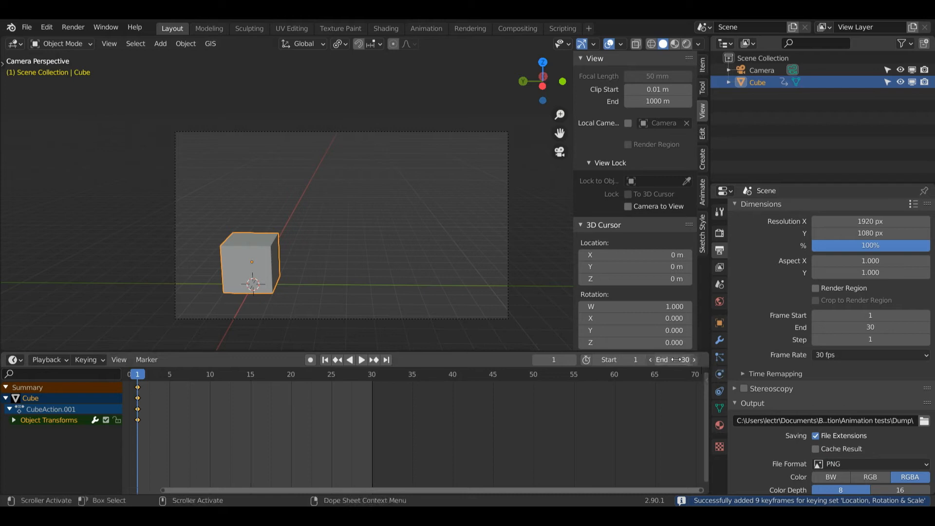
{"action": "type", "text": "45"}
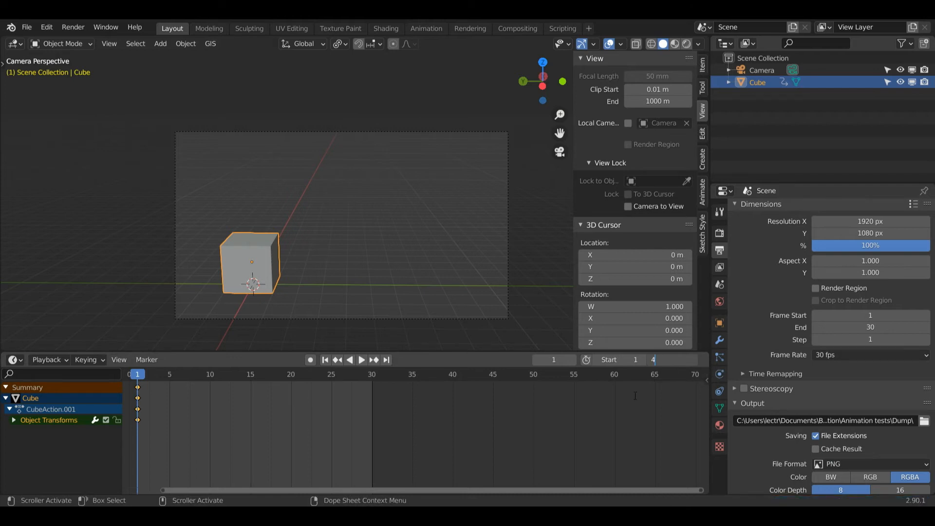
{"action": "key", "text": "Return"}
At frame 45, move the cube along the Y axis to the opposite side of the camera frame and scale it up.
{"action": "left_click", "coordinate": [493, 376]}
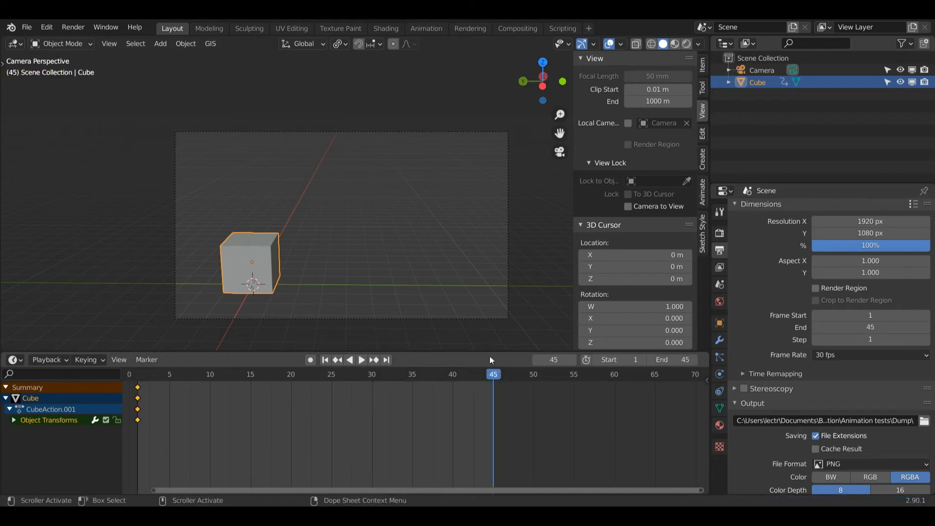
{"action": "key", "text": "g"}
{"action": "key", "text": "y"}
{"action": "left_click", "coordinate": [591, 306]}
{"action": "key", "text": "s"}
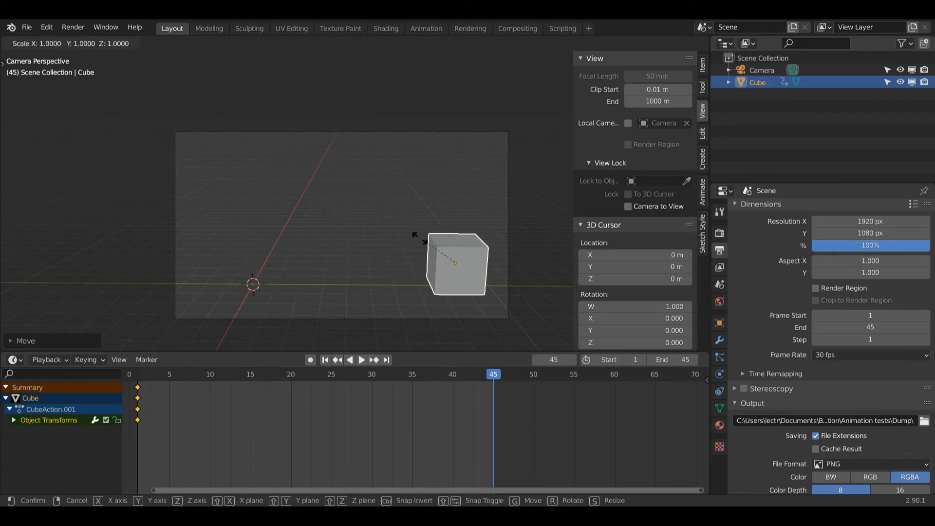
{"action": "type", "text": "1"}
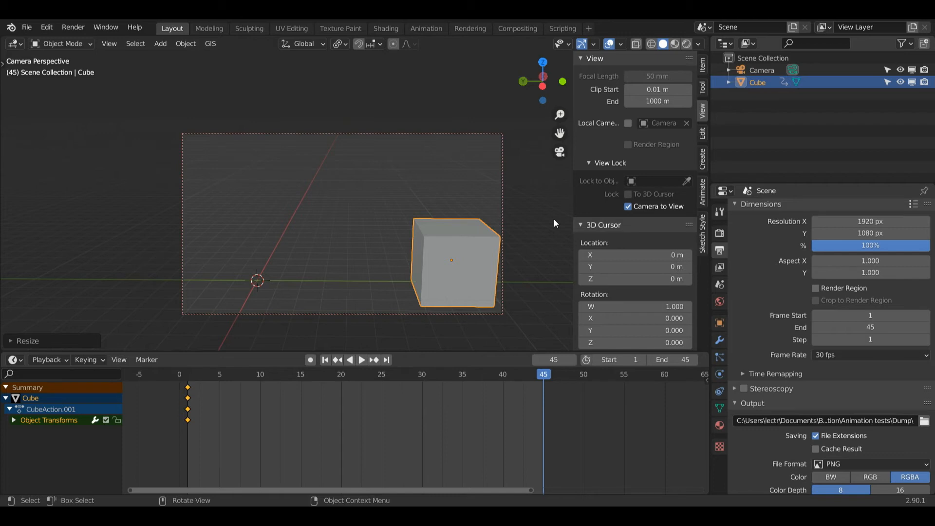
Rotate the cube about the global Z axis, fit it inside the camera frame, and keyframe it at frame 45.
{"action": "key", "text": "r"}
{"action": "key", "text": "z"}
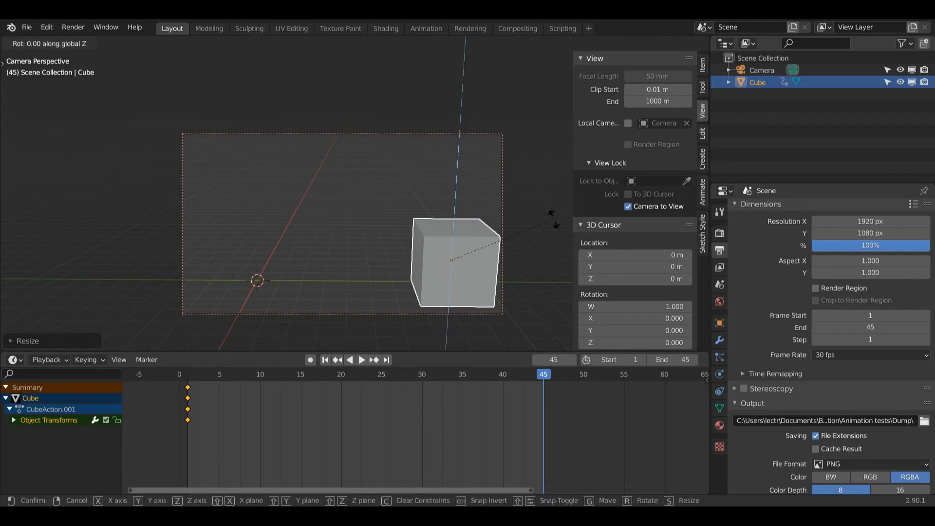
{"action": "left_click", "coordinate": [553, 218]}
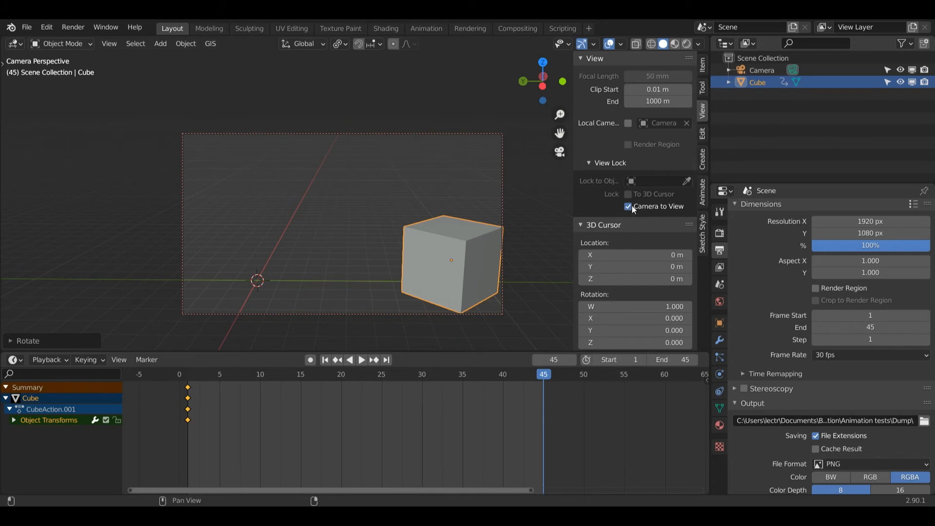
{"action": "left_click_drag", "start_coordinate": [560, 114], "coordinate": [559, 126]}
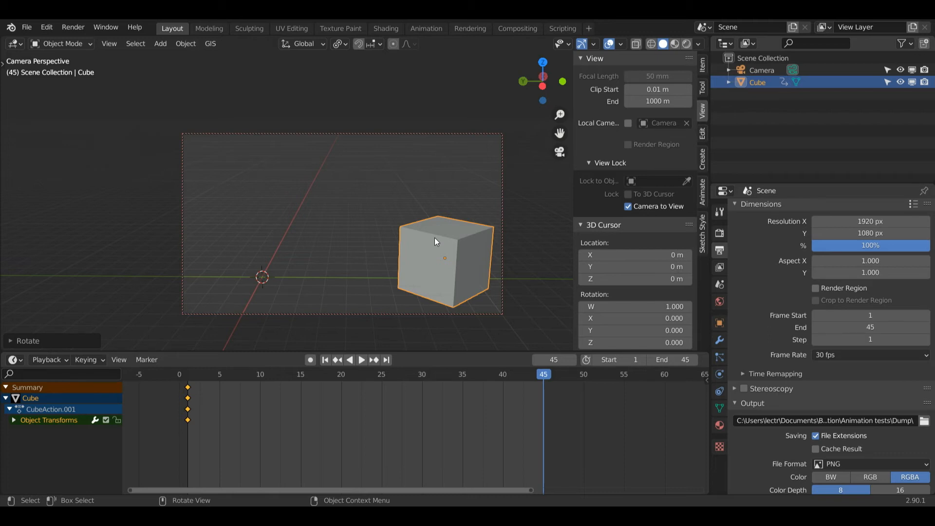
{"action": "key", "text": "i"}
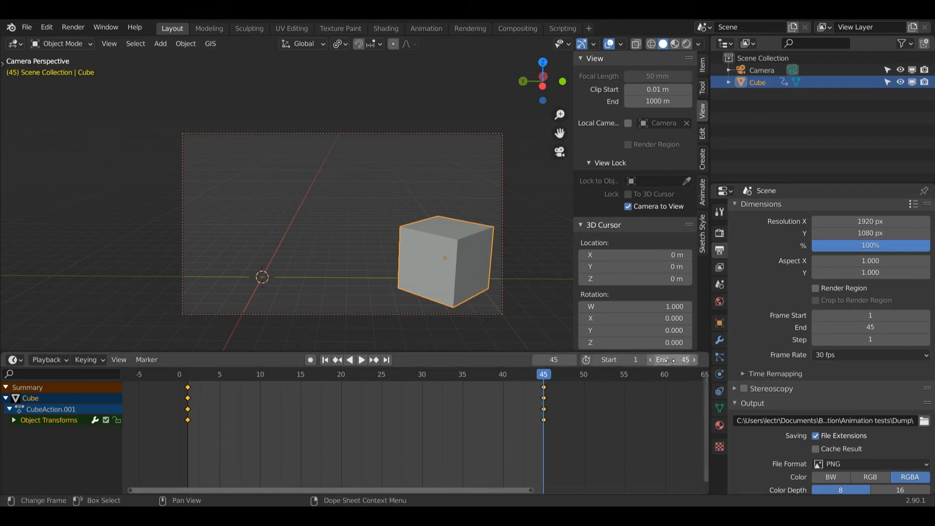
Extend the animation's end frame to 90 and copy the cube's frame 1 keyframes to frame 90.
{"action": "left_click", "coordinate": [674, 359]}
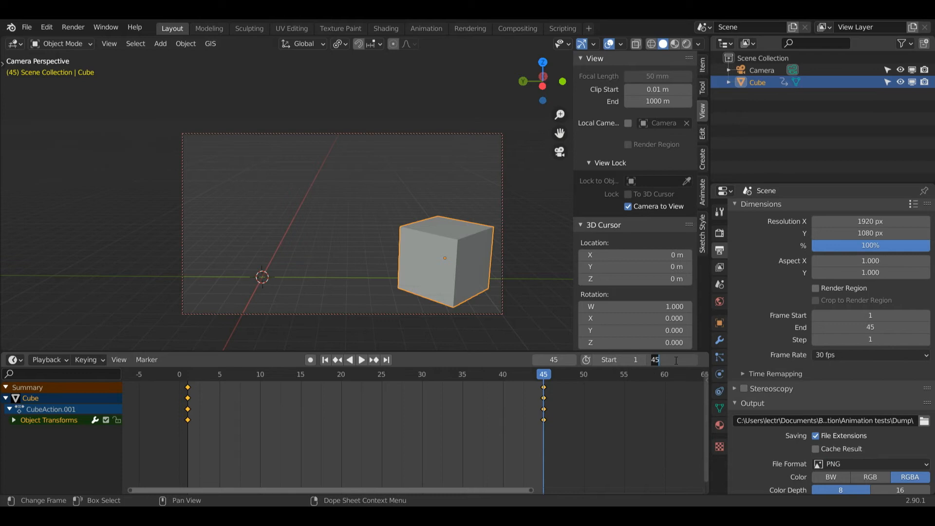
{"action": "type", "text": "90"}
{"action": "key", "text": "Return"}
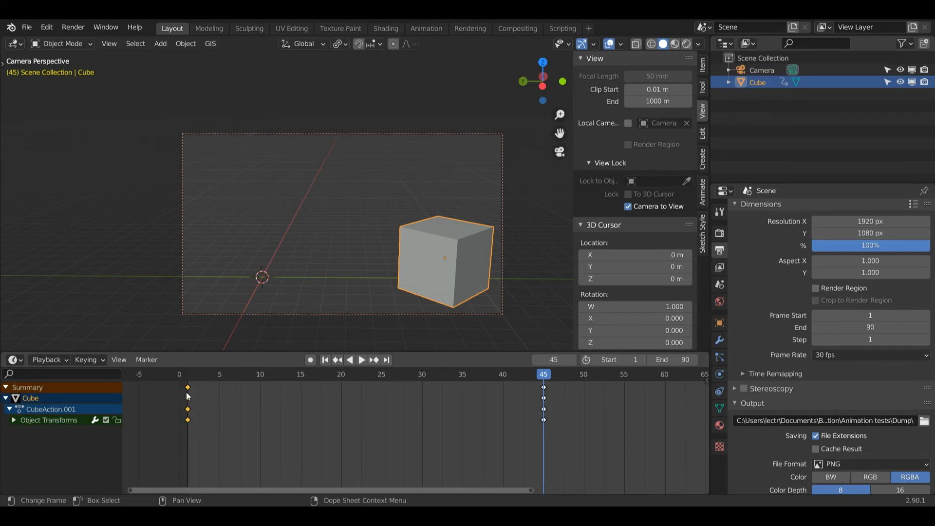
{"action": "key", "text": "ctrl+c"}
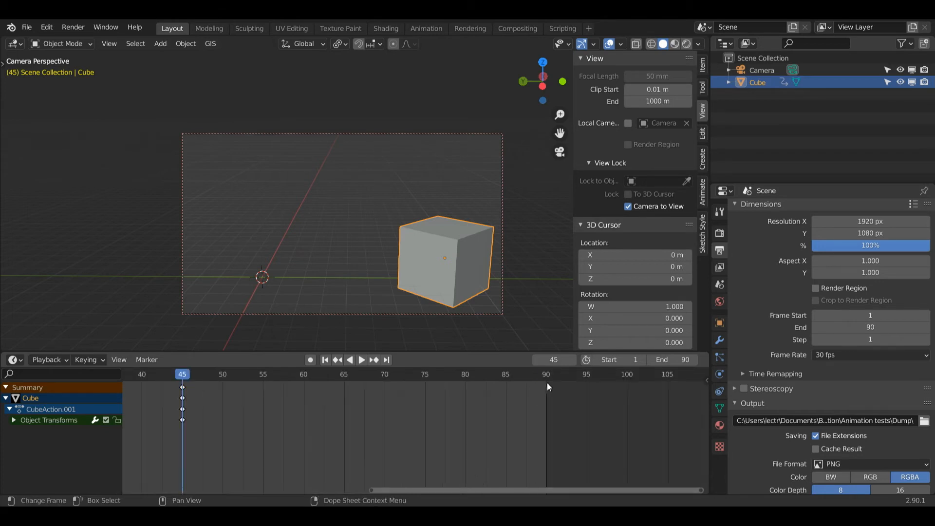
{"action": "left_click", "coordinate": [547, 381]}
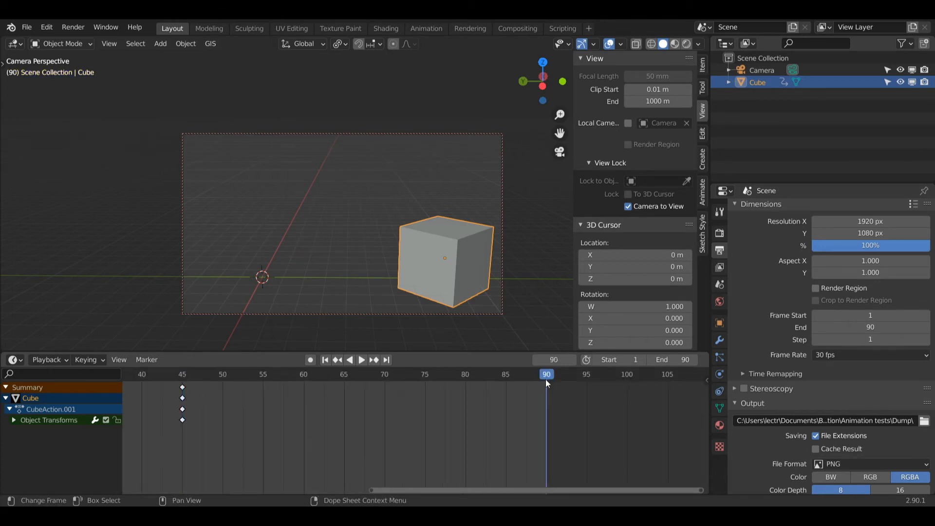
{"action": "key", "text": "ctrl+v"}
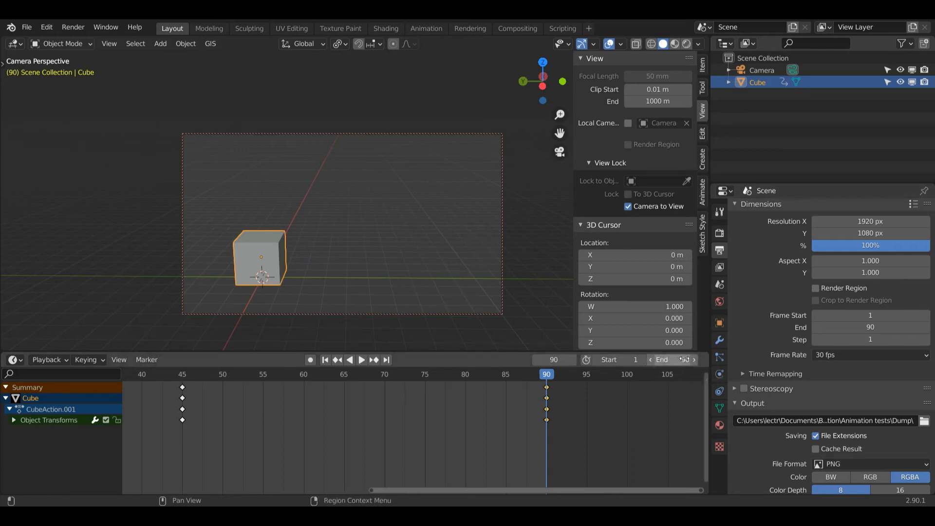
Play the looping cube animation with the end frame at 90, and pause it.
{"action": "left_click", "coordinate": [653, 360]}
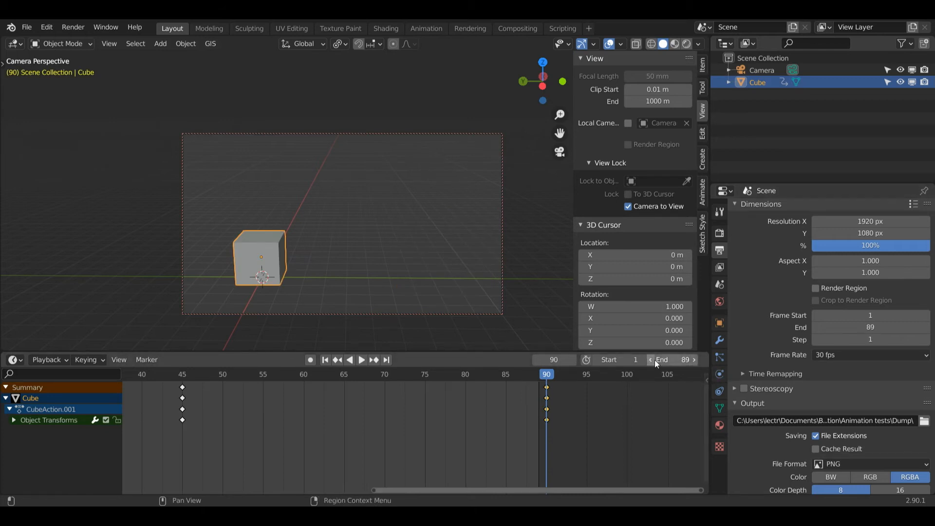
{"action": "left_click", "coordinate": [694, 360]}
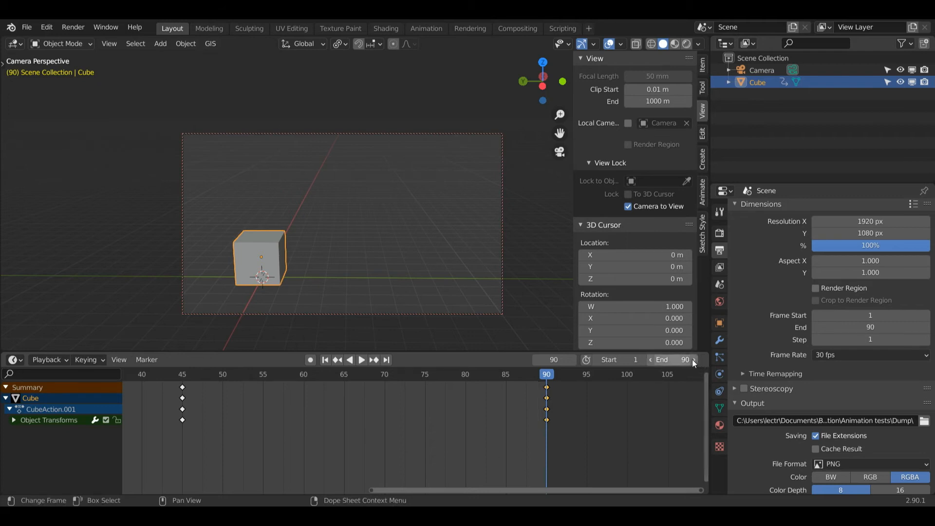
{"action": "left_click", "coordinate": [363, 360]}
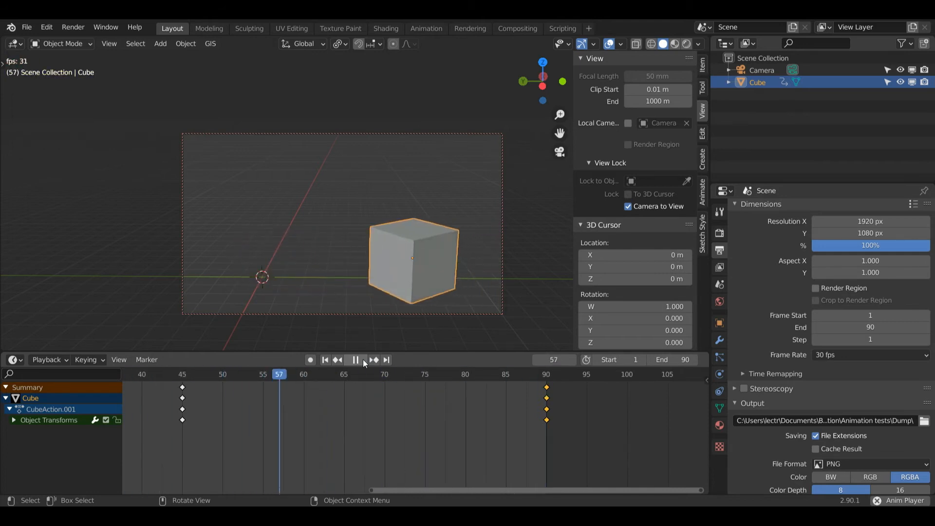
{"action": "key", "text": "space"}
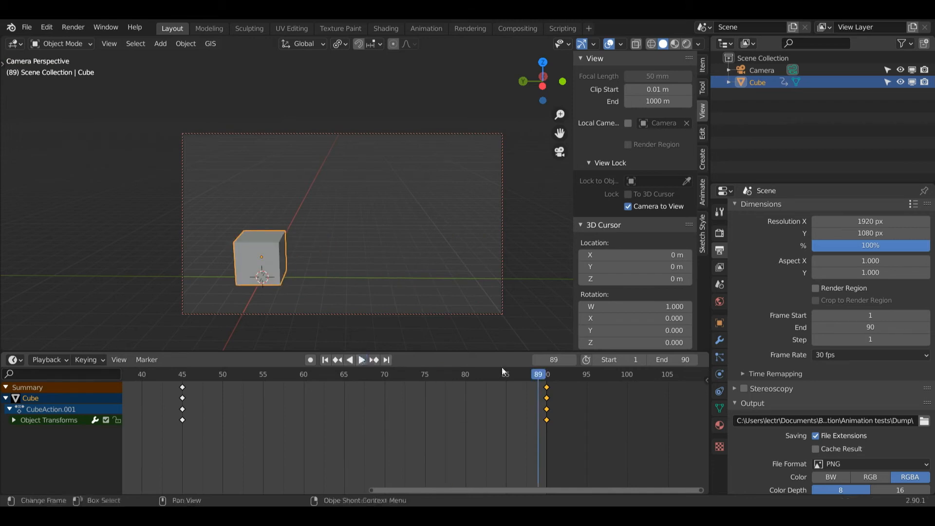
Set the animation's end frame to 89, play the loop, and pause it.
{"action": "left_click", "coordinate": [556, 362]}
{"action": "left_click", "coordinate": [685, 359]}
{"action": "type", "text": "89"}
{"action": "key", "text": "Return"}
{"action": "key", "text": "space"}
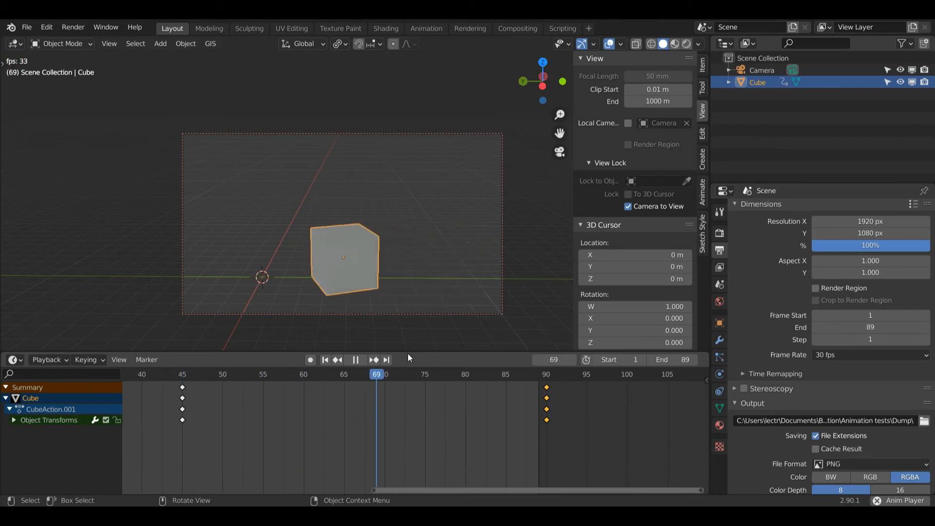
{"action": "left_click", "coordinate": [355, 359]}
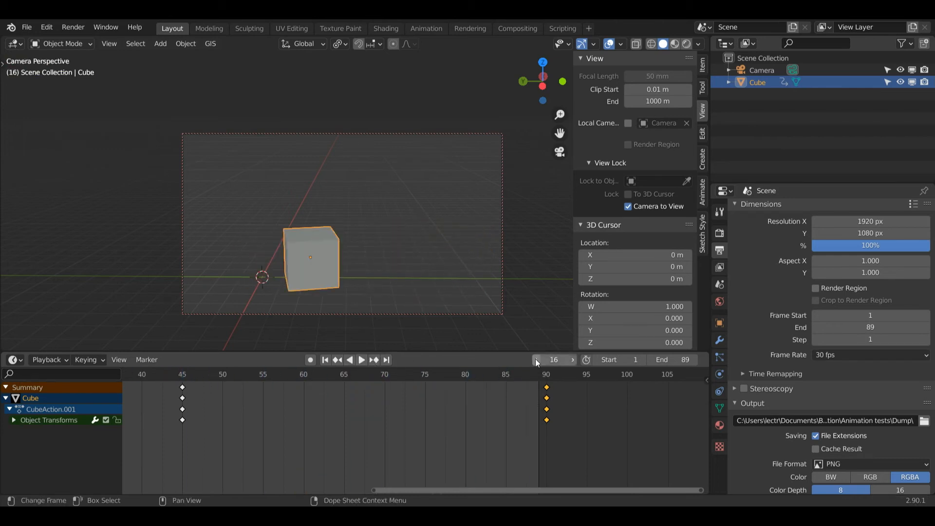
Compare the cube at frames 89 and 90, ending on frame 89.
{"action": "left_click", "coordinate": [536, 374]}
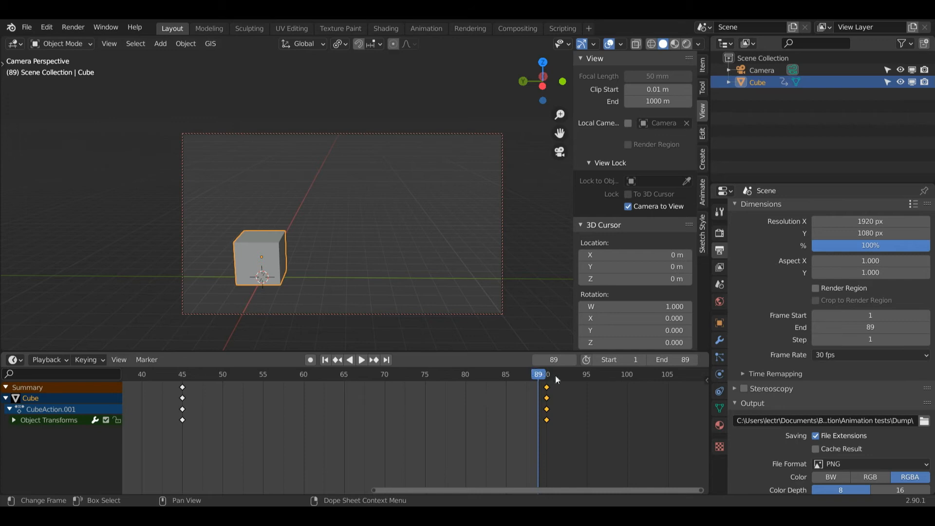
{"action": "left_click", "coordinate": [547, 378]}
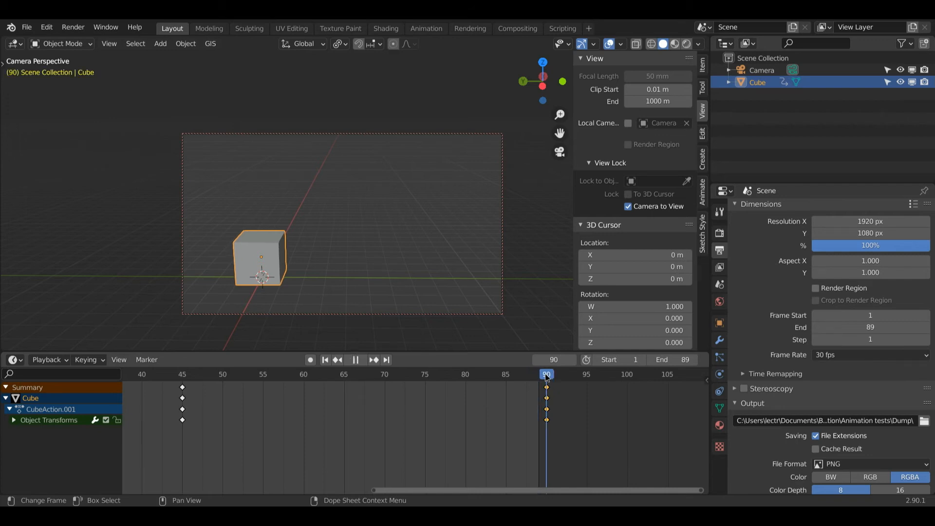
{"action": "left_click_drag", "start_coordinate": [547, 378], "coordinate": [539, 378]}
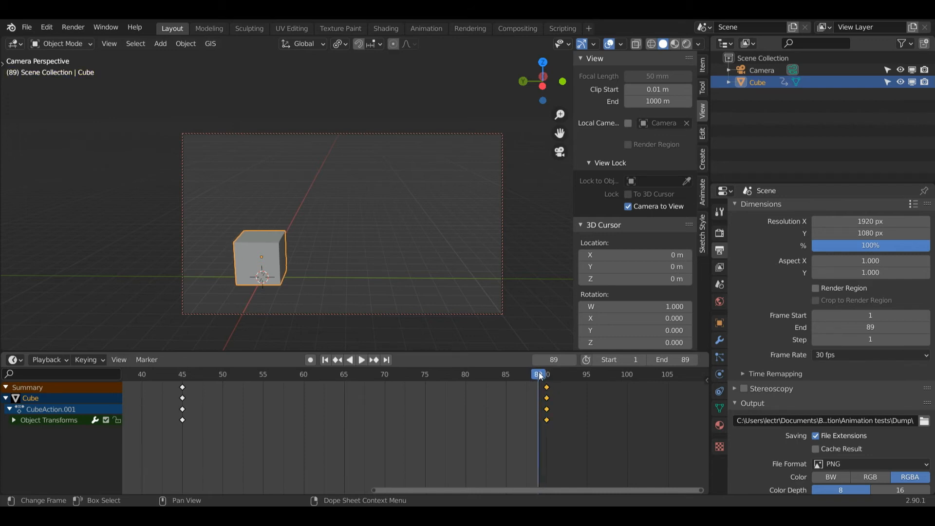
Insert a location, rotation and scale keyframe for the camera at frame 1.
{"action": "left_click_drag", "start_coordinate": [458, 488], "coordinate": [229, 487]}
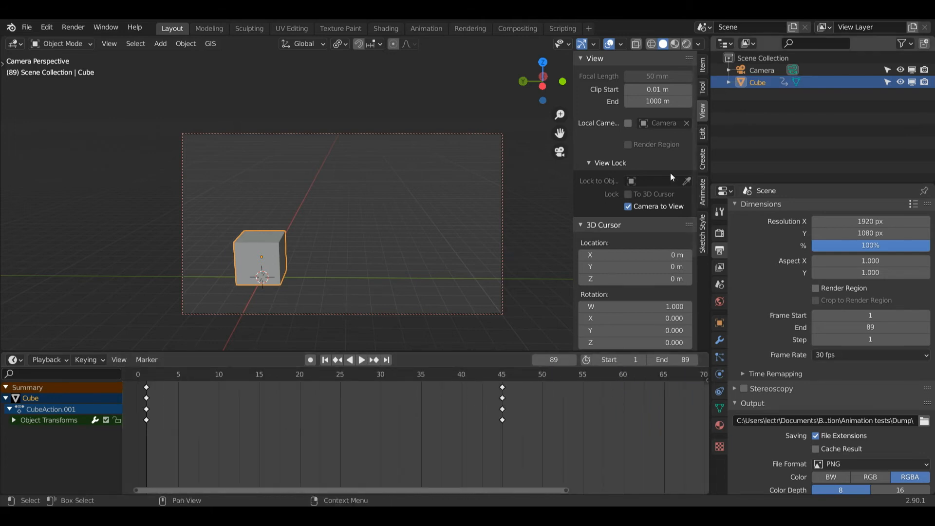
{"action": "left_click", "coordinate": [766, 70]}
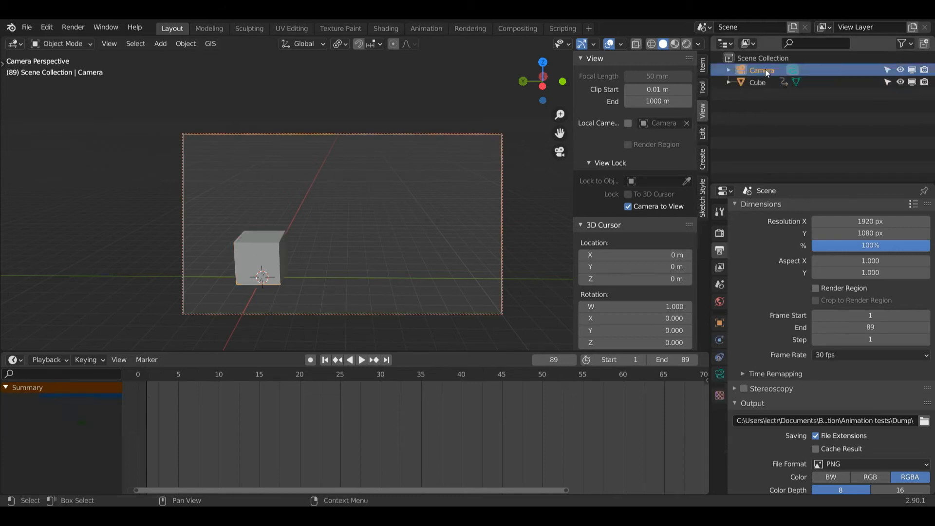
{"action": "left_click", "coordinate": [146, 375]}
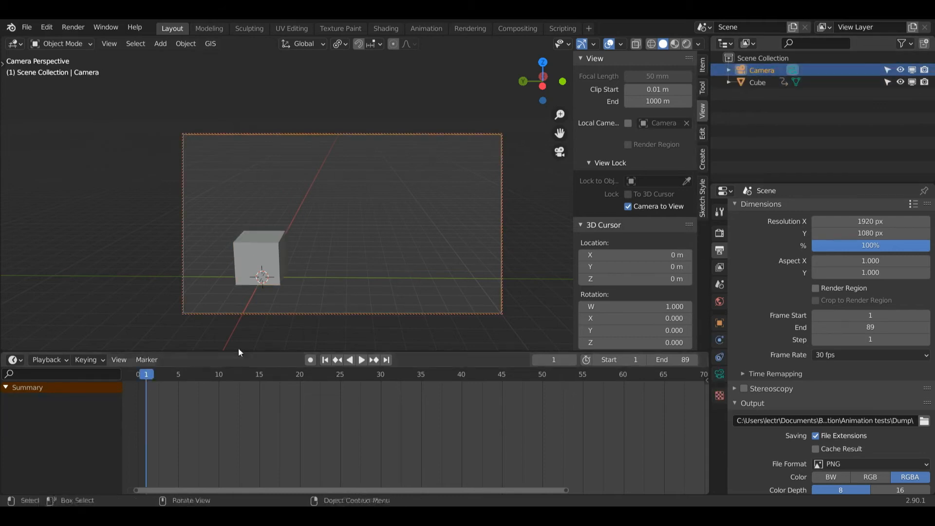
{"action": "key", "text": "i"}
Pull the camera back slightly at frame 45 and insert a location, rotation and scale keyframe for it.
{"action": "left_click_drag", "start_coordinate": [340, 491], "coordinate": [320, 472]}
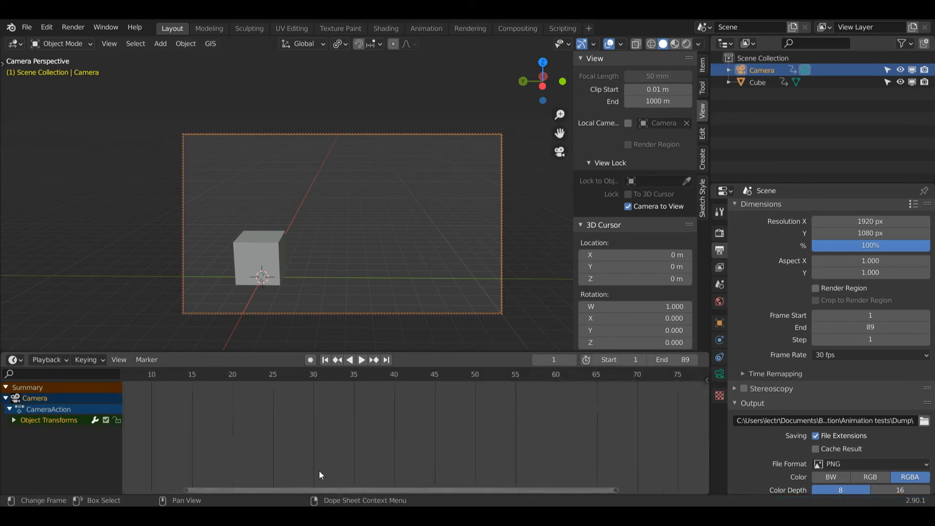
{"action": "left_click", "coordinate": [435, 374]}
{"action": "left_click_drag", "start_coordinate": [559, 114], "coordinate": [559, 133]}
{"action": "key", "text": "i"}
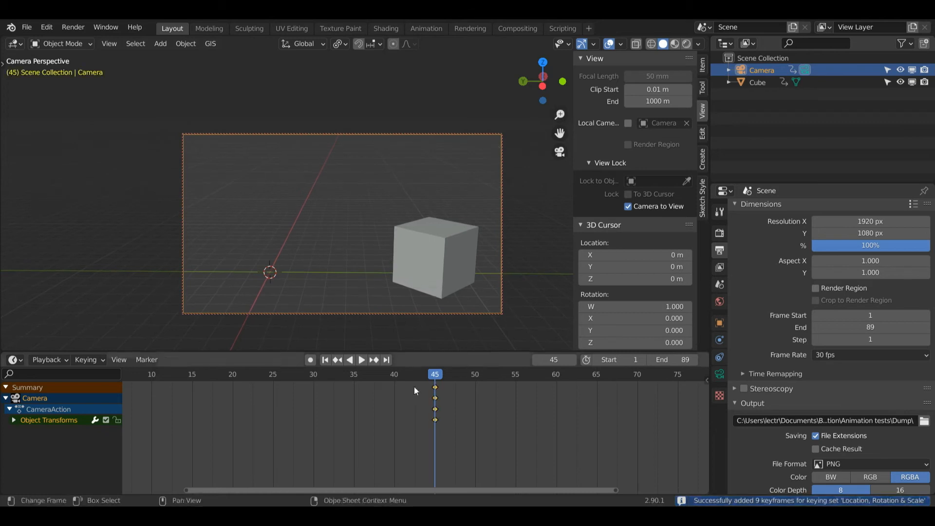
Copy the camera's frame 1 keyframes to frame 90.
{"action": "left_click_drag", "start_coordinate": [281, 491], "coordinate": [224, 491]}
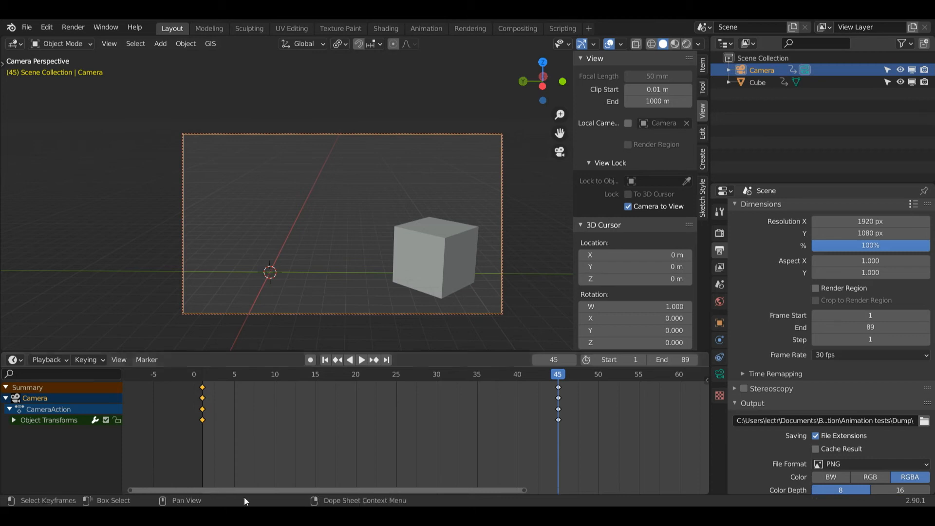
{"action": "left_click_drag", "start_coordinate": [239, 490], "coordinate": [449, 489]}
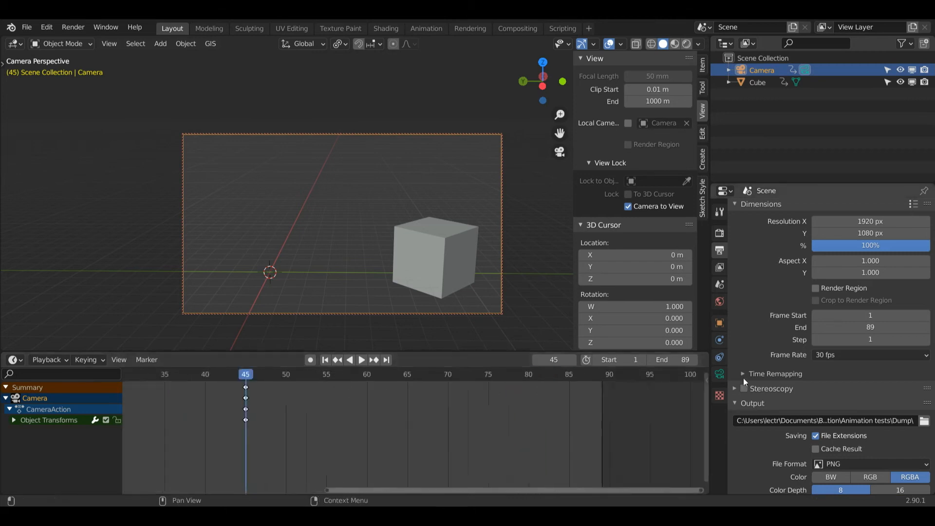
{"action": "left_click", "coordinate": [610, 376]}
{"action": "key", "text": "i"}
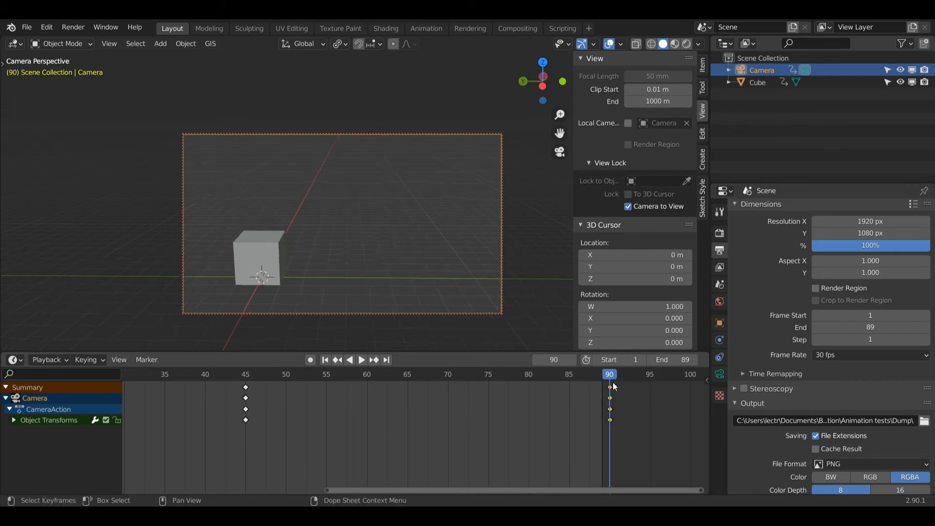
Turn off Camera to View and preview the camera animation, ending on frame 45.
{"action": "left_click", "coordinate": [628, 206]}
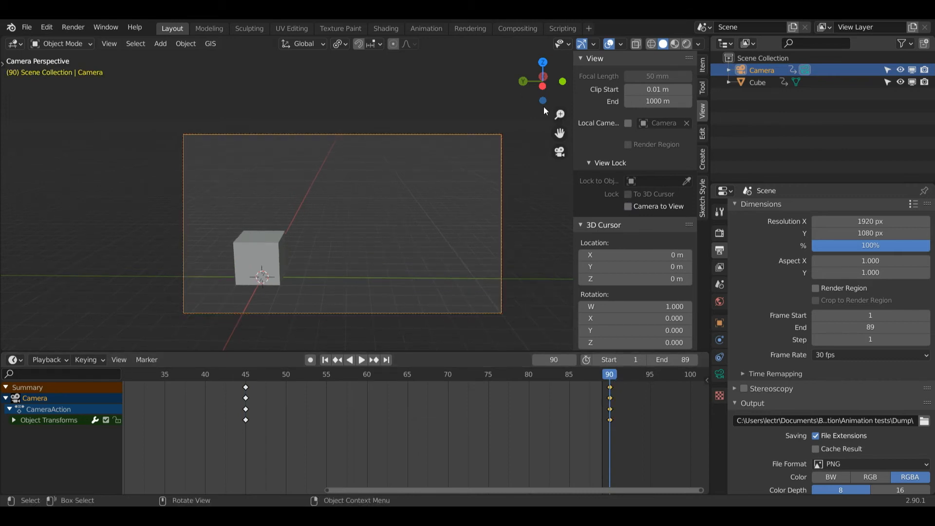
{"action": "left_click", "coordinate": [361, 359]}
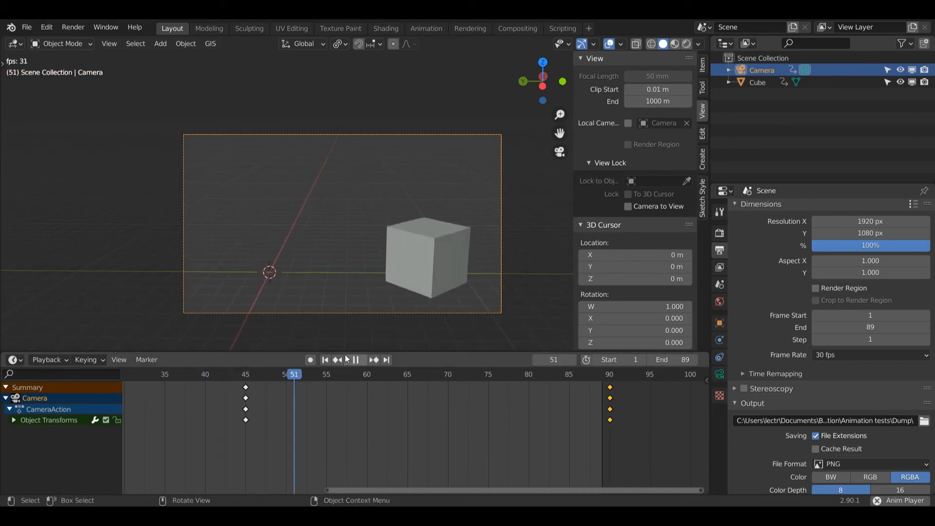
{"action": "left_click", "coordinate": [356, 360]}
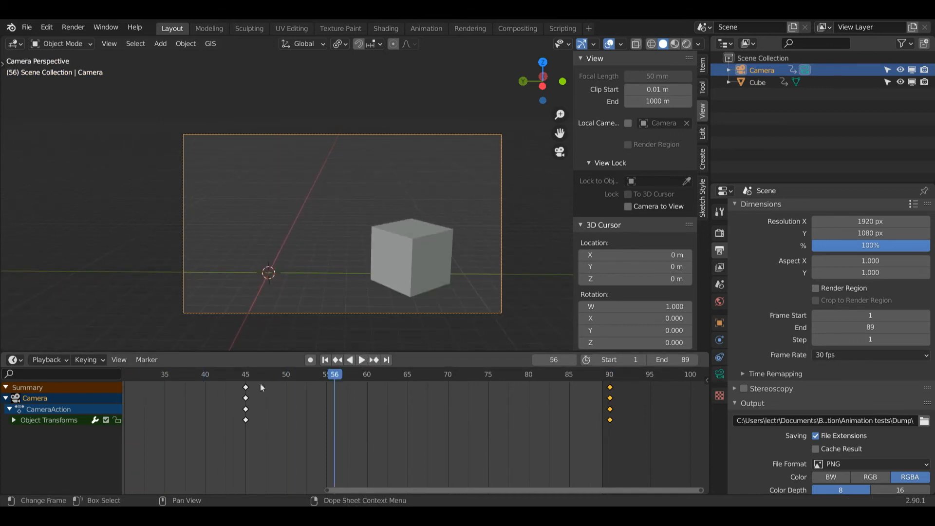
{"action": "left_click", "coordinate": [246, 377]}
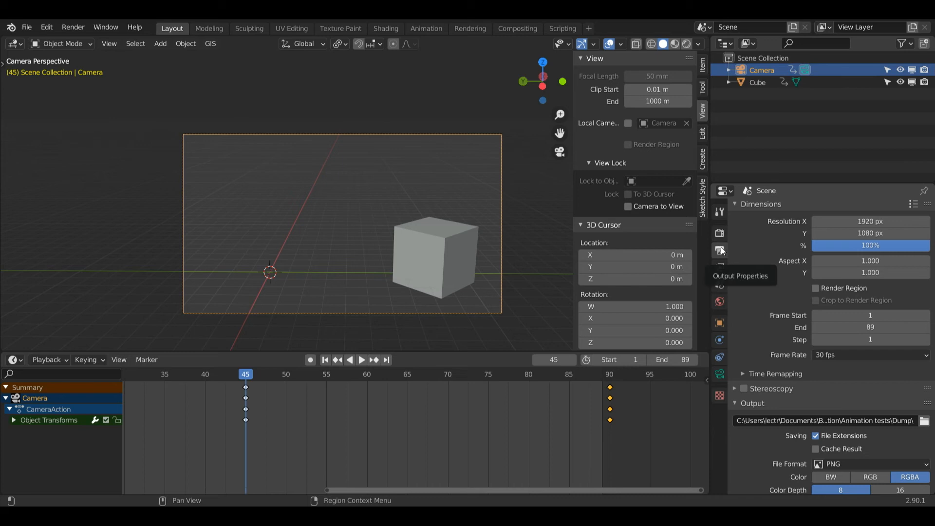
Create a folder named Tutorial2 inside Animation tests and set it as the render output folder.
{"action": "scroll", "coordinate": [764, 337], "scroll_direction": "down", "scroll_amount": 4}
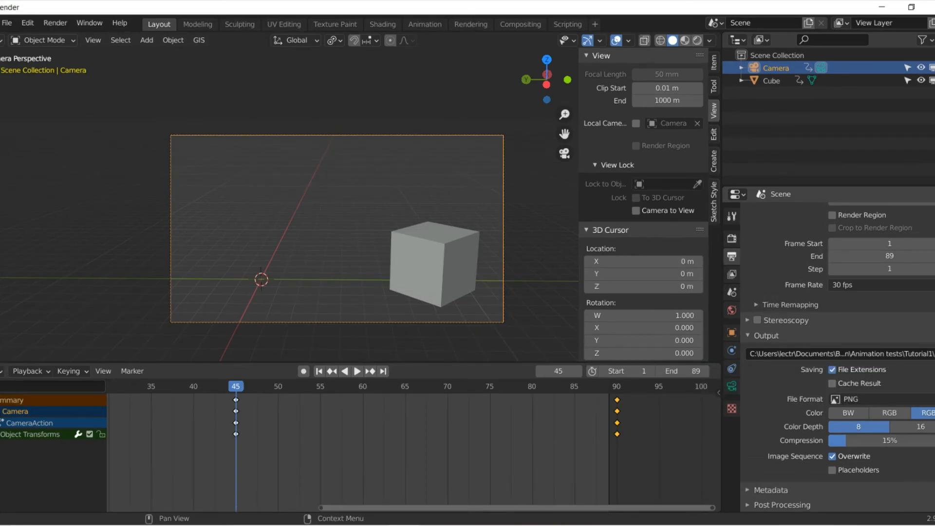
{"action": "left_click", "coordinate": [933, 353]}
{"action": "left_click", "coordinate": [355, 113]}
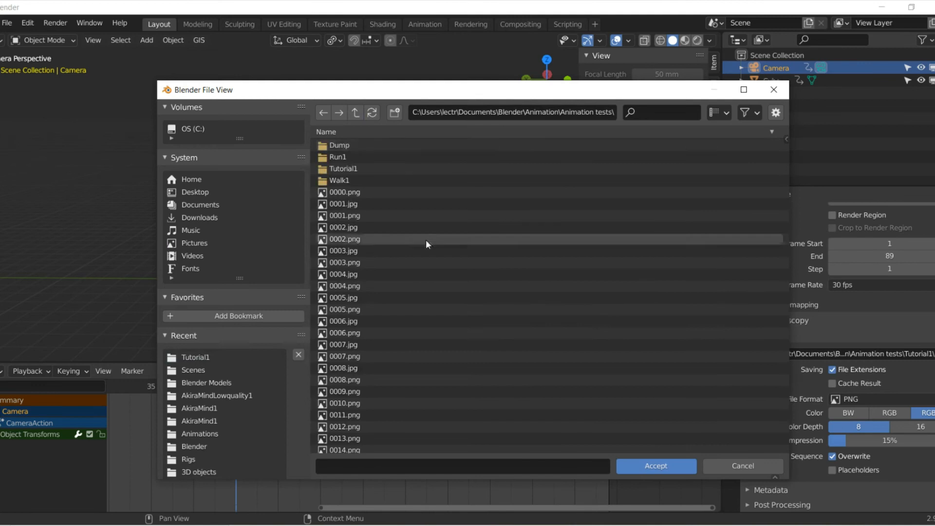
{"action": "left_click", "coordinate": [395, 113]}
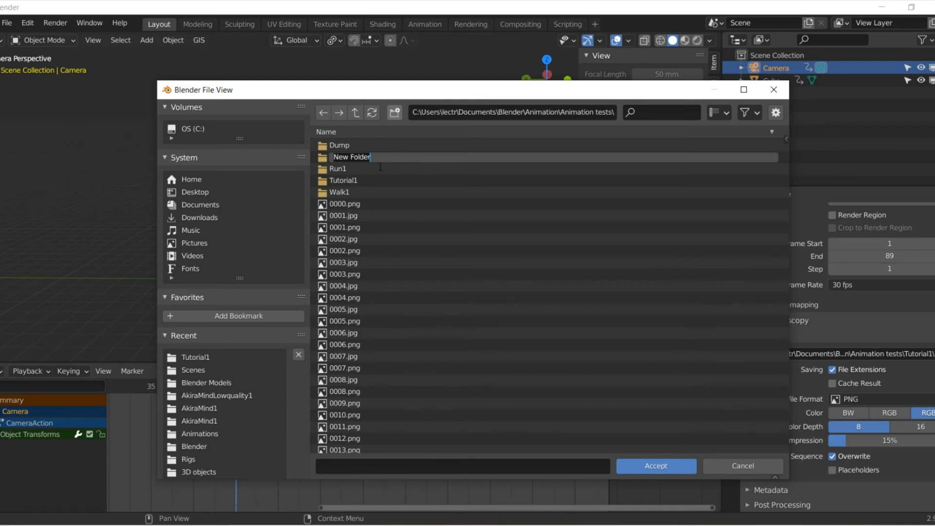
{"action": "type", "text": "Tuto"}
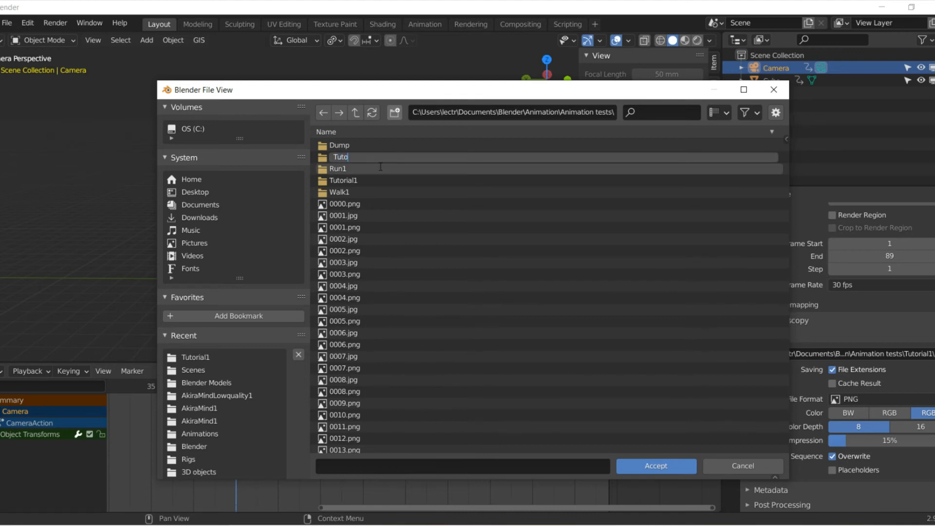
{"action": "type", "text": "rial2"}
{"action": "key", "text": "Return"}
{"action": "double_click", "coordinate": [377, 182]}
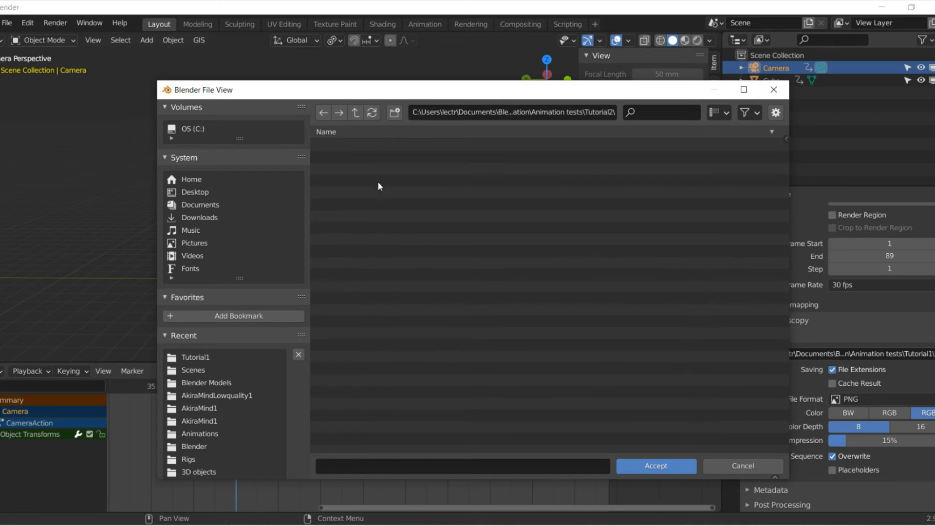
{"action": "left_click", "coordinate": [659, 467]}
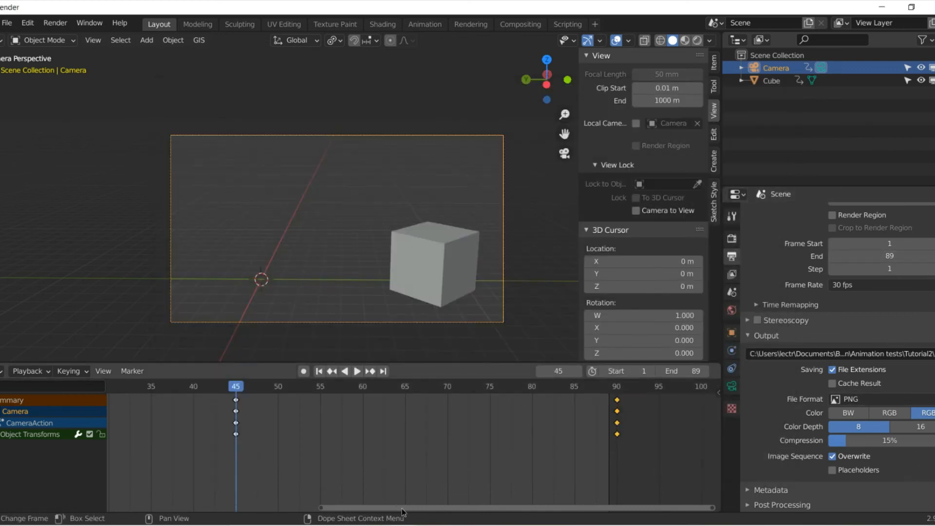
Set the render engine to Eevee and show the viewport in rendered shading.
{"action": "left_click_drag", "start_coordinate": [400, 508], "coordinate": [357, 508]}
{"action": "scroll", "coordinate": [214, 487], "scroll_direction": "up", "scroll_amount": 5, "text": "ctrl"}
{"action": "left_click", "coordinate": [731, 238]}
{"action": "left_click", "coordinate": [856, 214]}
{"action": "left_click", "coordinate": [851, 230]}
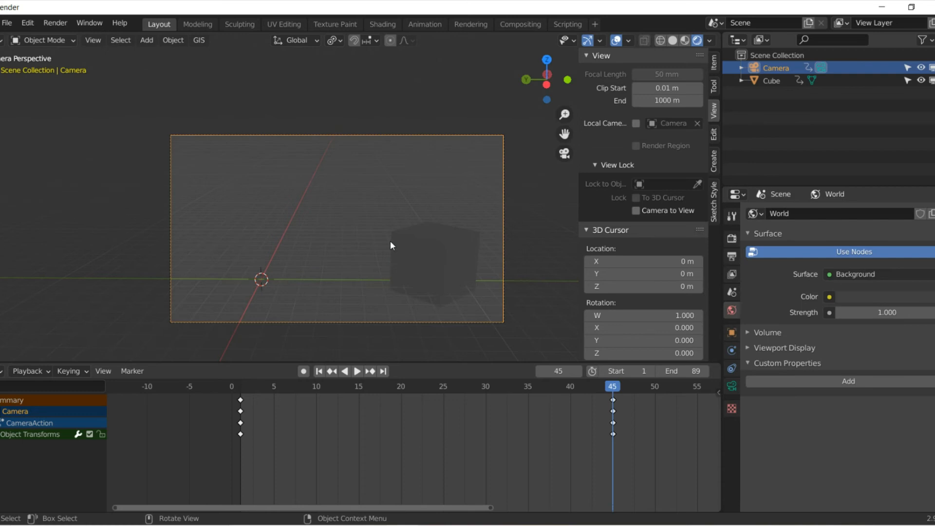
Add a Sun light, raise it along the Z axis above the scene, and angle its beam toward the cube.
{"action": "key", "text": "shift+a"}
{"action": "mouse_move", "coordinate": [354, 57]}
{"action": "mouse_move", "coordinate": [384, 210]}
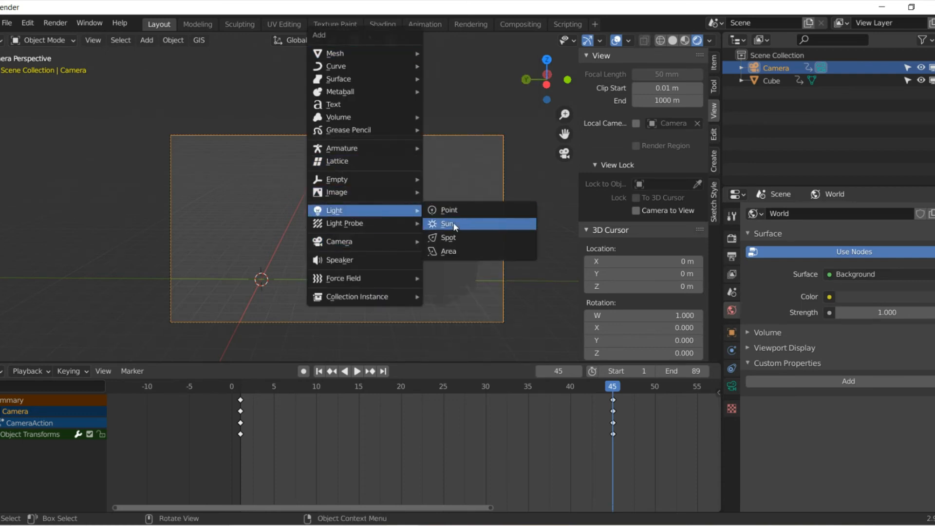
{"action": "left_click", "coordinate": [440, 227]}
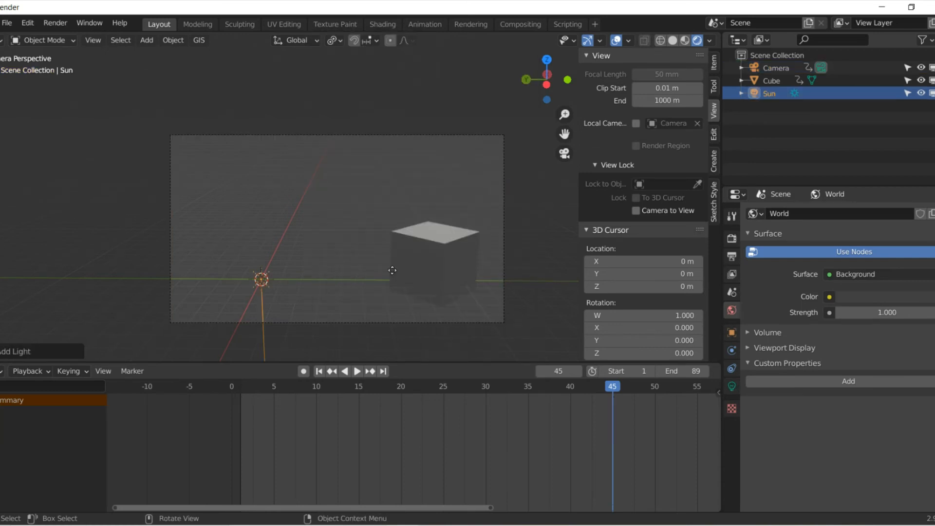
{"action": "key", "text": "g"}
{"action": "key", "text": "z"}
{"action": "key", "text": "x"}
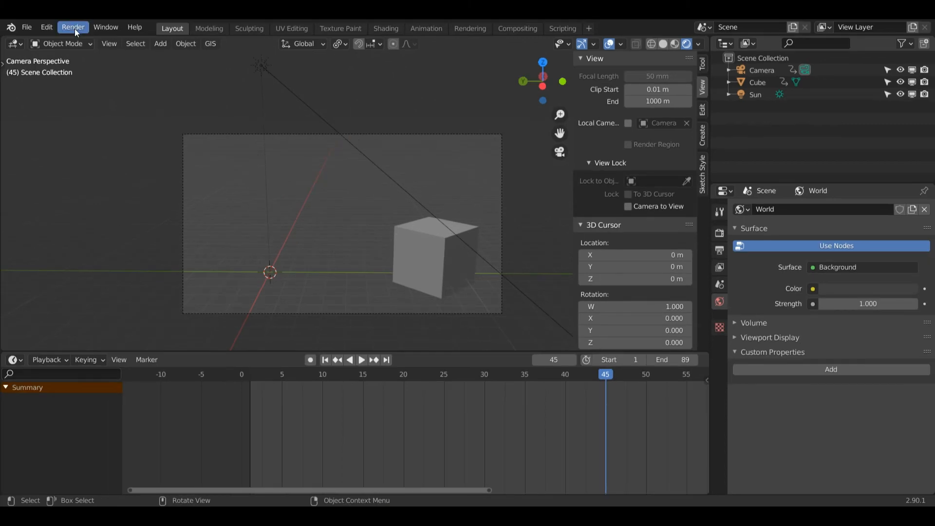
Render the full animation to the output folder.
{"action": "left_click", "coordinate": [57, 24]}
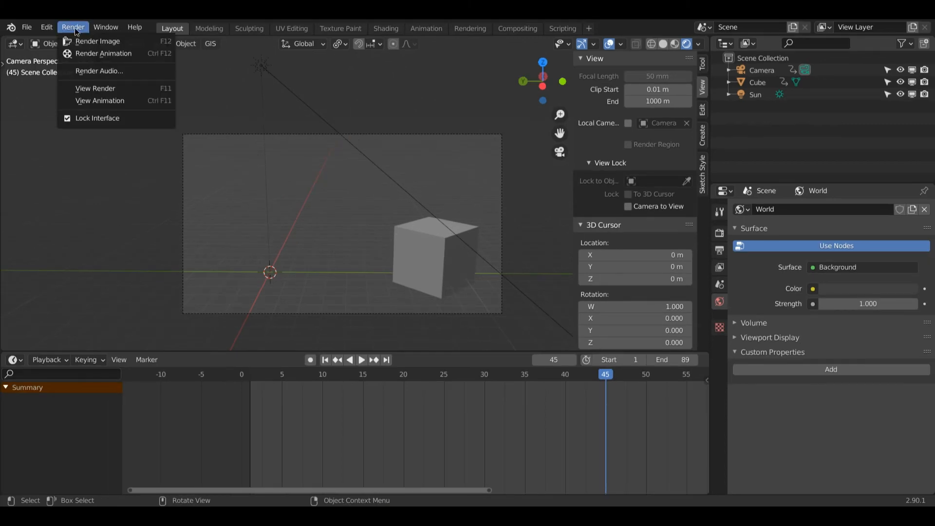
{"action": "left_click", "coordinate": [85, 53]}
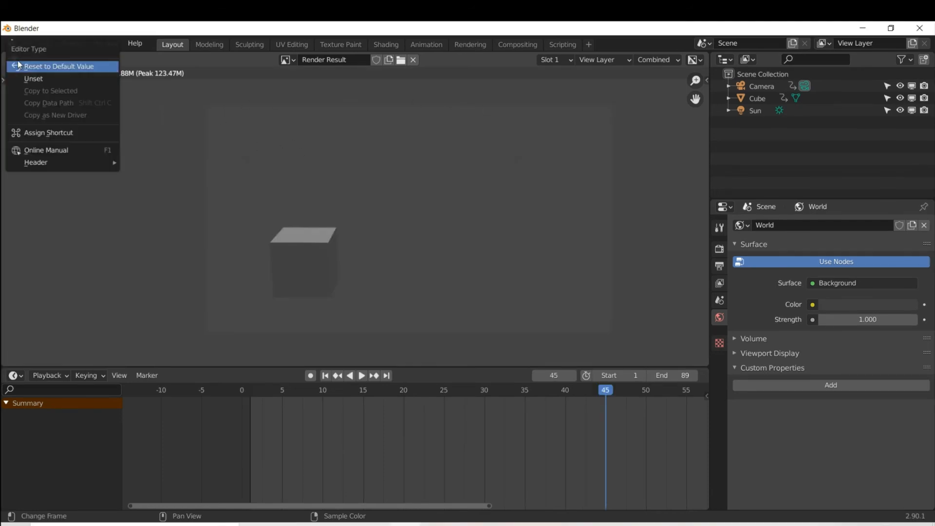
Change the render result's area to the Video Sequencer and bring the timeline back to frame 1.
{"action": "left_click", "coordinate": [15, 61]}
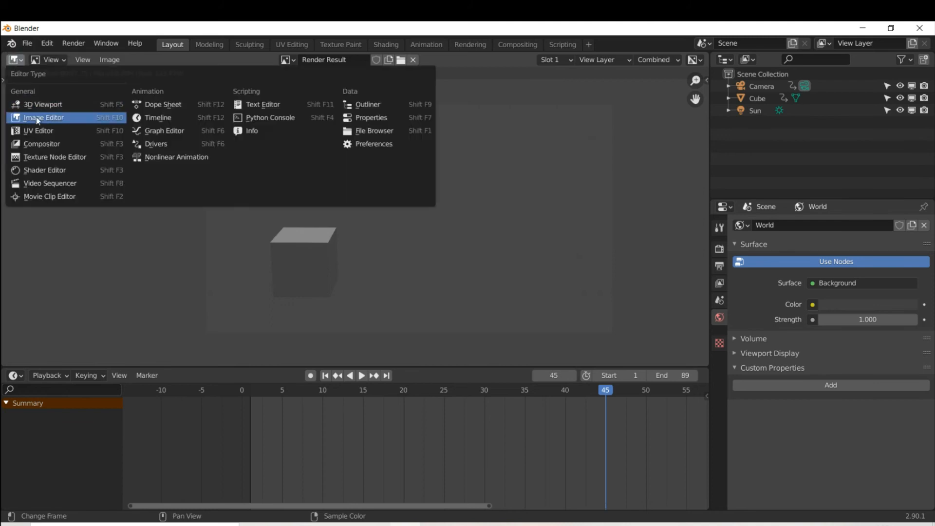
{"action": "left_click", "coordinate": [46, 181]}
{"action": "key", "text": "shift+ctrl+space"}
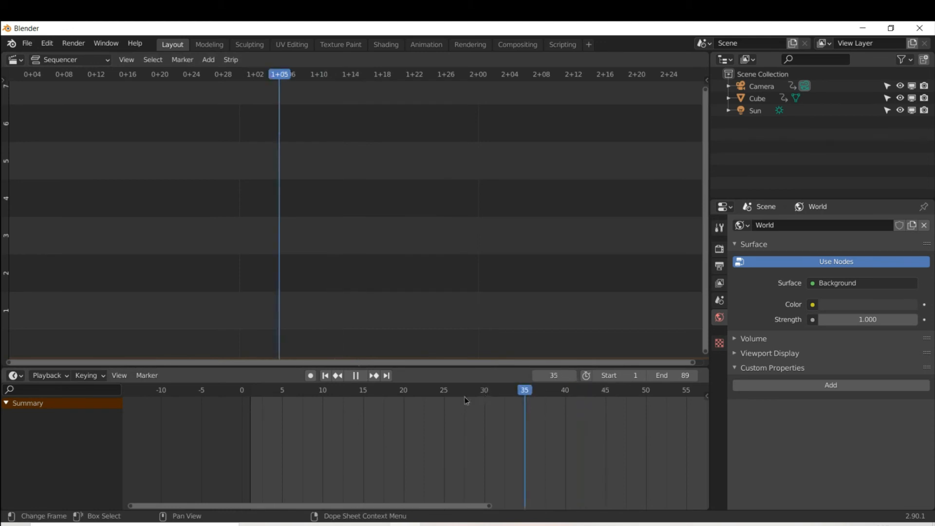
Look through the scene's render settings and return to the output settings.
{"action": "left_click", "coordinate": [719, 248]}
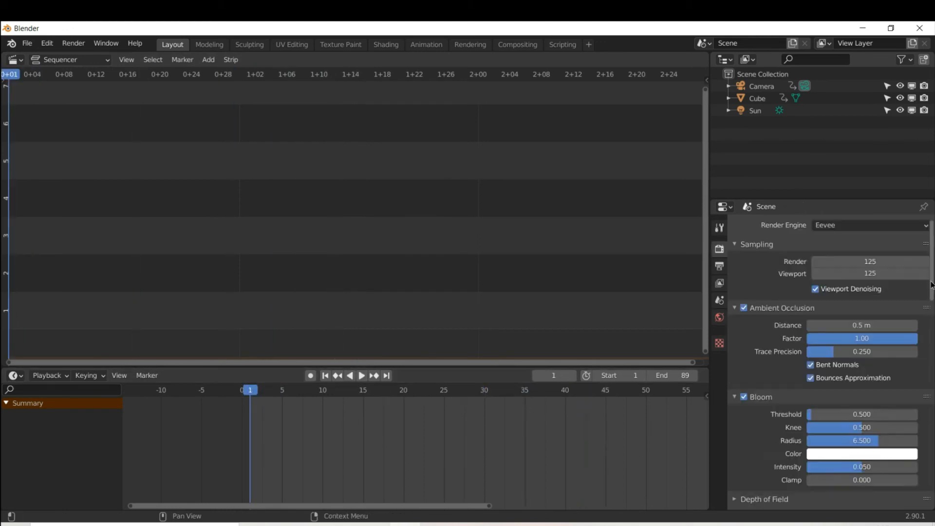
{"action": "scroll", "coordinate": [918, 413], "scroll_direction": "down", "scroll_amount": 15}
{"action": "scroll", "coordinate": [918, 413], "scroll_direction": "down", "scroll_amount": 6}
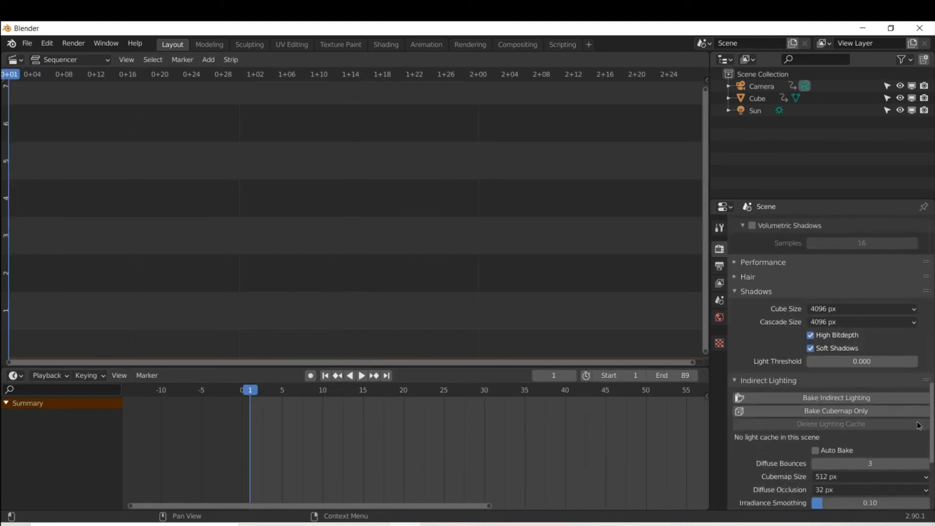
{"action": "left_click", "coordinate": [719, 266]}
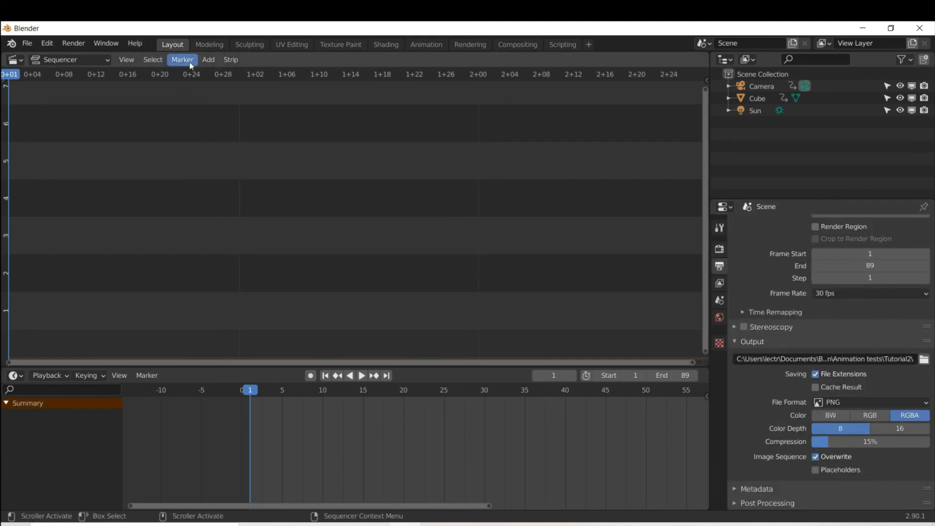
Start adding an image sequence to the sequencer and set its end frame to 89.
{"action": "left_click", "coordinate": [212, 60]}
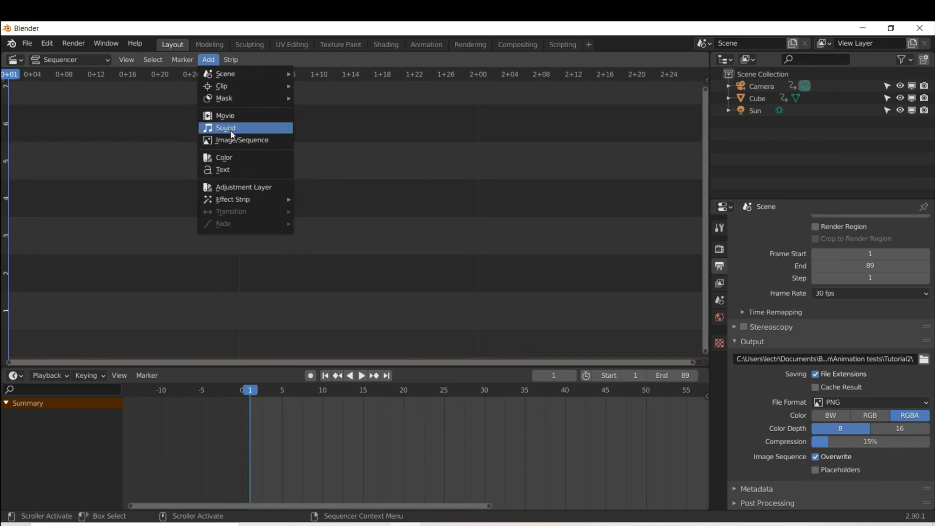
{"action": "left_click", "coordinate": [221, 142]}
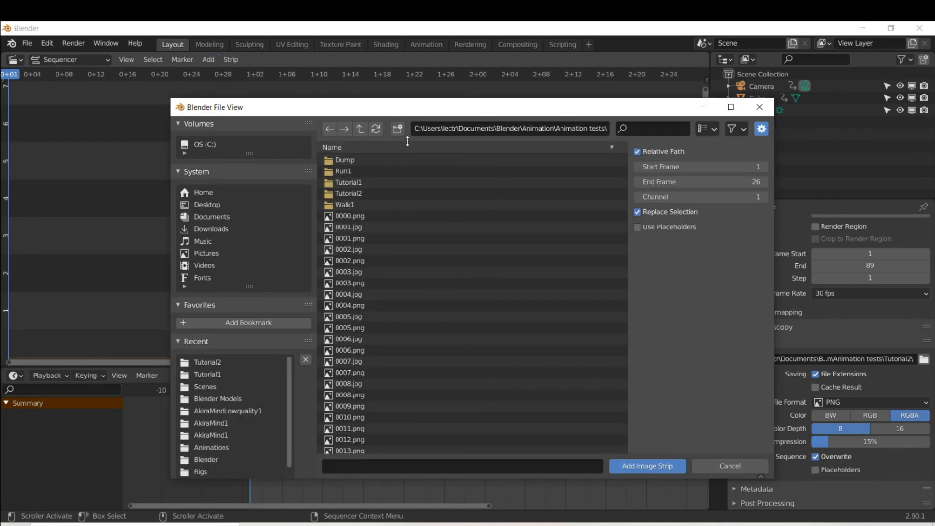
{"action": "left_click", "coordinate": [707, 180]}
{"action": "type", "text": "89"}
{"action": "key", "text": "Return"}
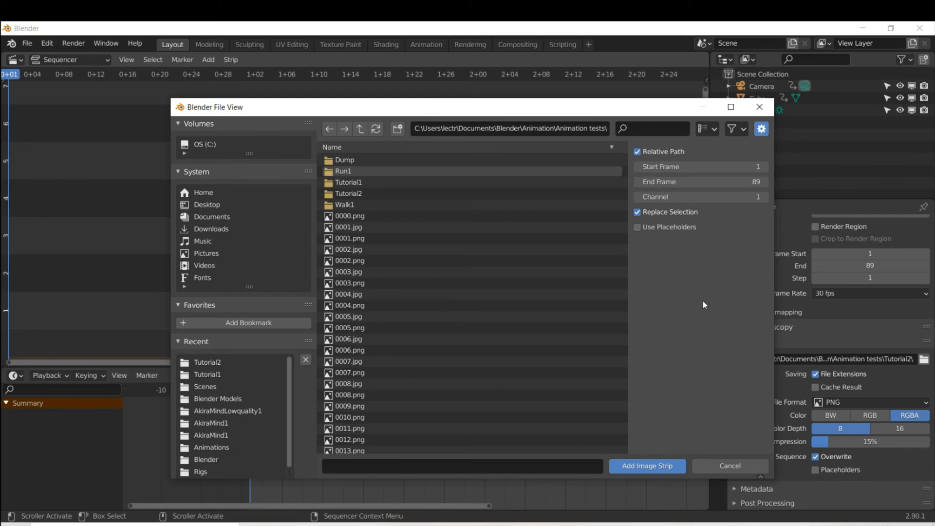
Add all rendered images from 0001.png to 0089.png in the Tutorial2 folder as one image strip.
{"action": "double_click", "coordinate": [406, 193]}
{"action": "left_click", "coordinate": [428, 162]}
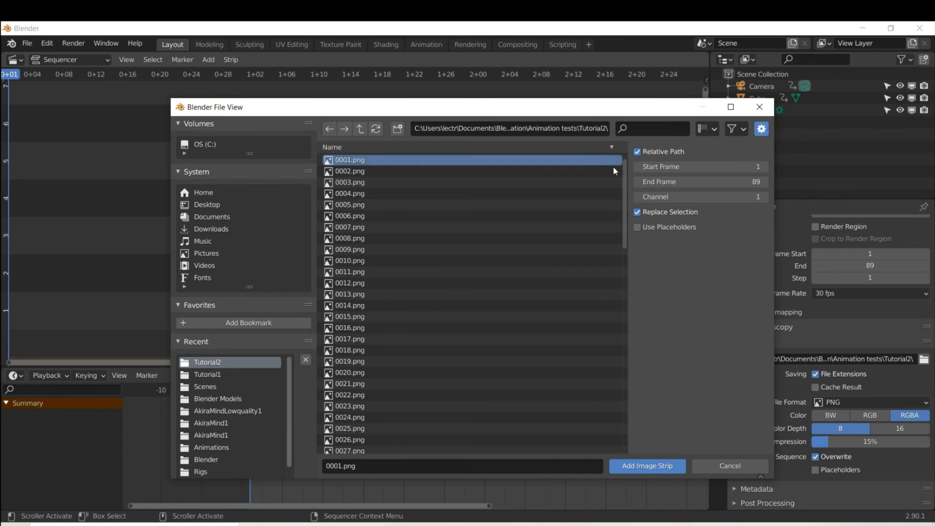
{"action": "scroll", "coordinate": [600, 264], "scroll_direction": "down", "scroll_amount": 7}
{"action": "scroll", "coordinate": [599, 263], "scroll_direction": "down", "scroll_amount": 13}
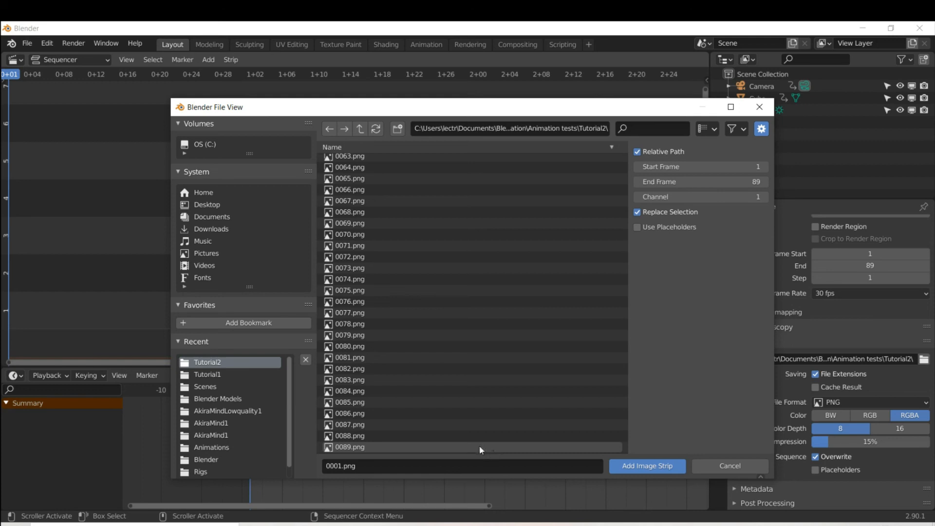
{"action": "key", "text": "a"}
{"action": "mouse_move", "coordinate": [625, 444]}
{"action": "left_mouse_down"}
{"action": "mouse_move", "coordinate": [627, 243]}
{"action": "mouse_move", "coordinate": [630, 455]}
{"action": "left_mouse_up"}
{"action": "left_click", "coordinate": [632, 460]}
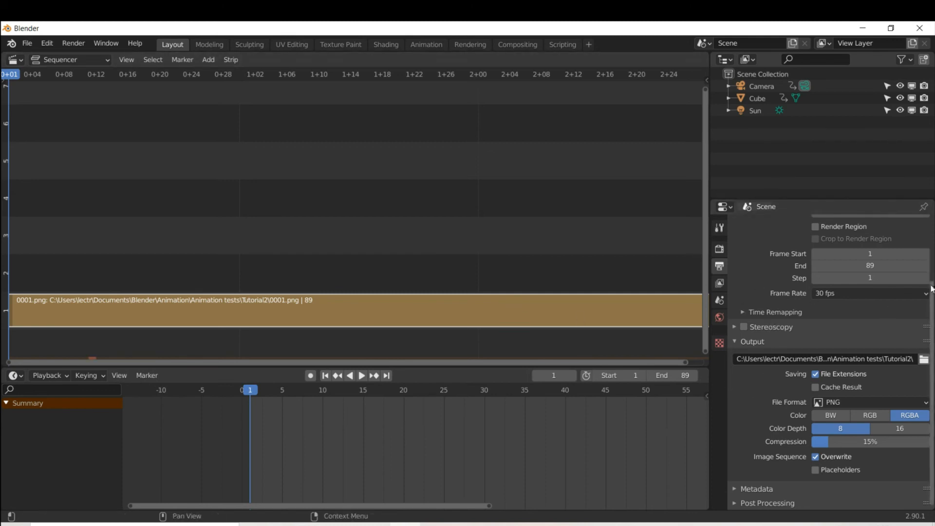
Set the output file format to FFmpeg video with an MPEG-4 container and High quality output.
{"action": "left_click", "coordinate": [842, 404]}
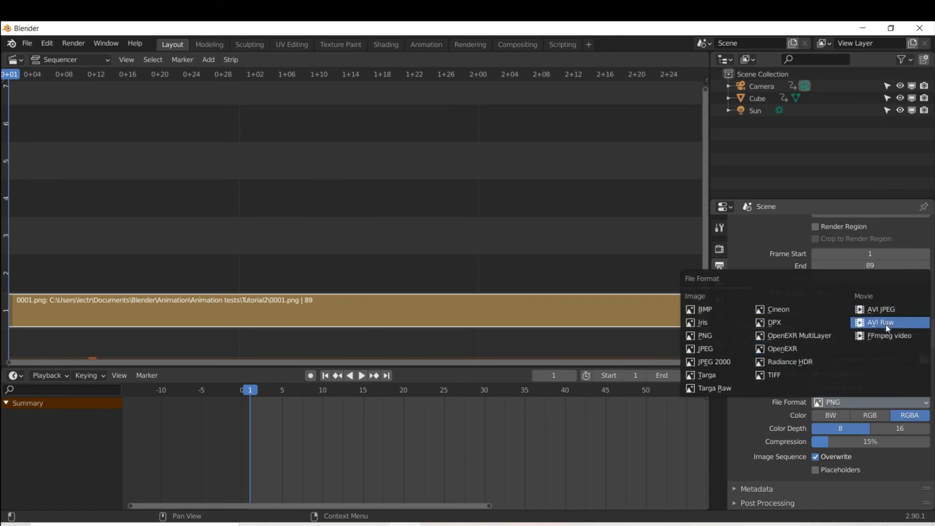
{"action": "left_click", "coordinate": [888, 337]}
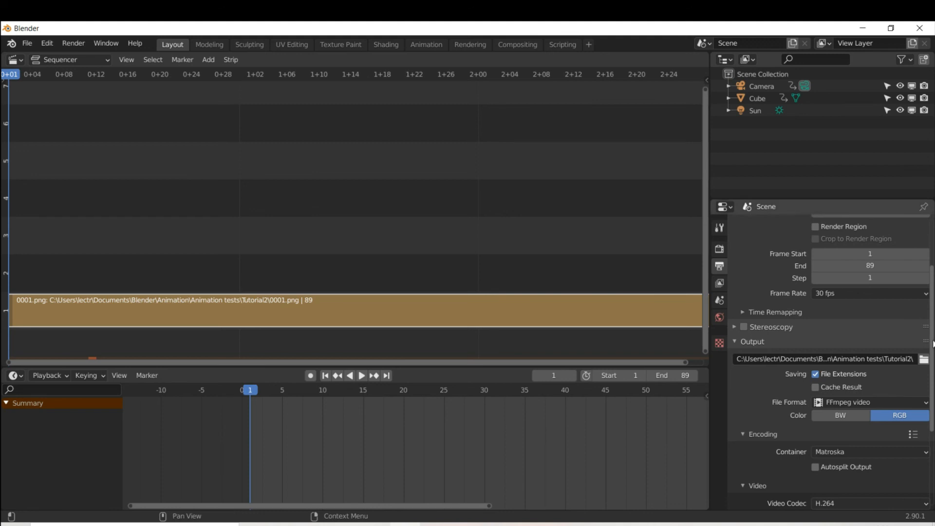
{"action": "left_click_drag", "start_coordinate": [933, 347], "coordinate": [933, 435]}
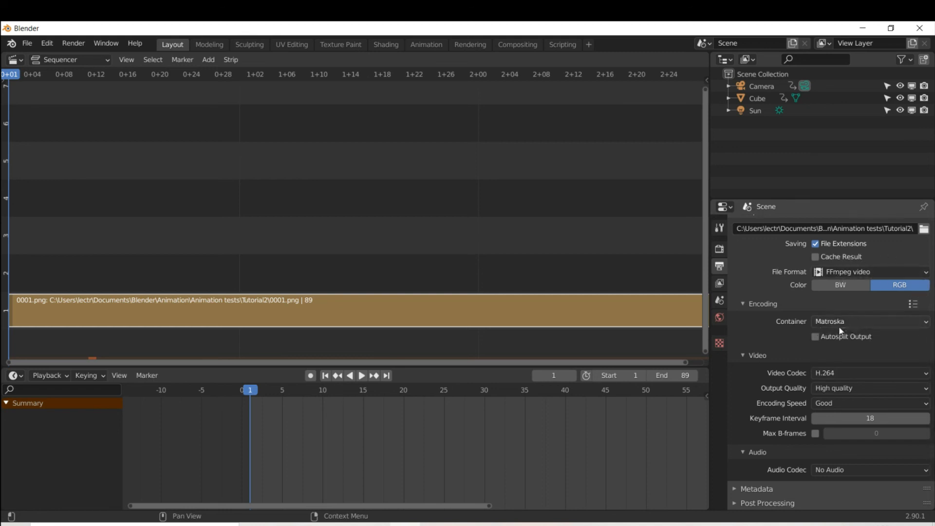
{"action": "left_click", "coordinate": [840, 322]}
{"action": "left_click", "coordinate": [834, 361]}
{"action": "left_click", "coordinate": [826, 388]}
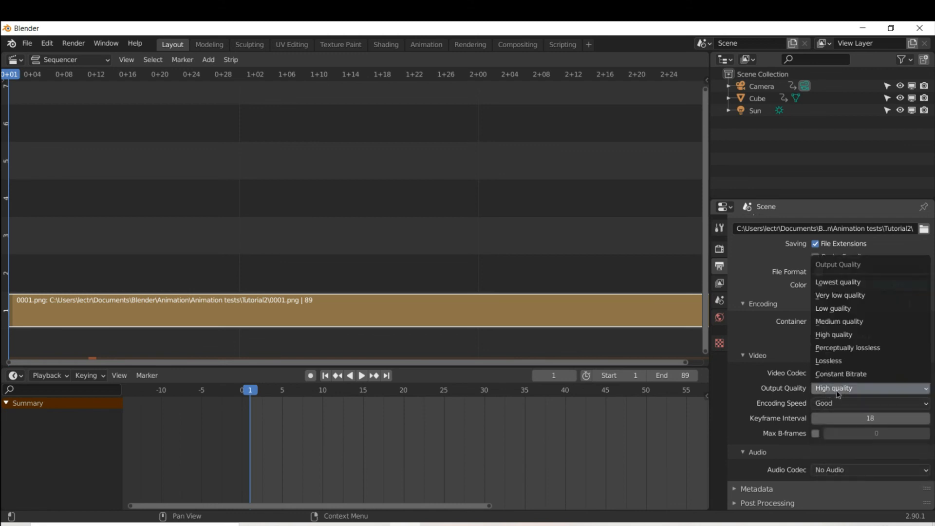
{"action": "left_click", "coordinate": [846, 335]}
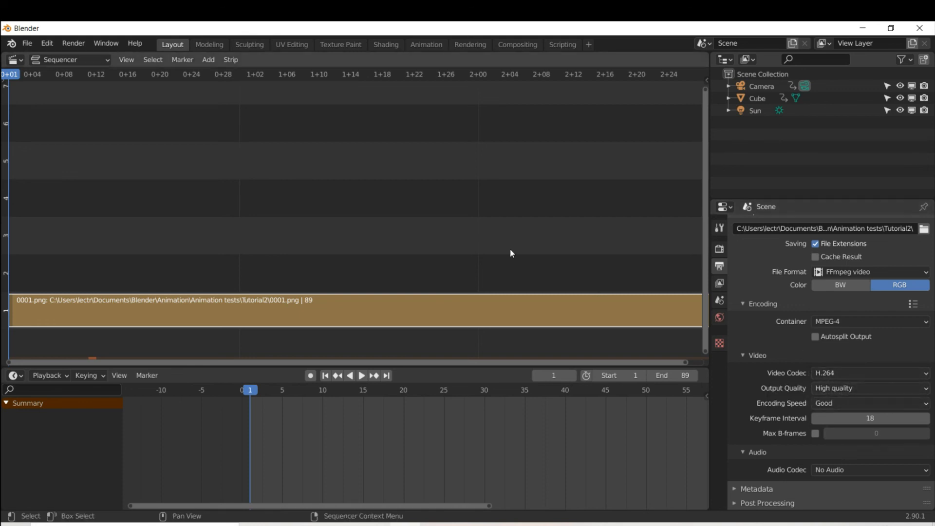
Render the sequenced animation to a video file, then play back the rendered video and close the player.
{"action": "left_click", "coordinate": [76, 43]}
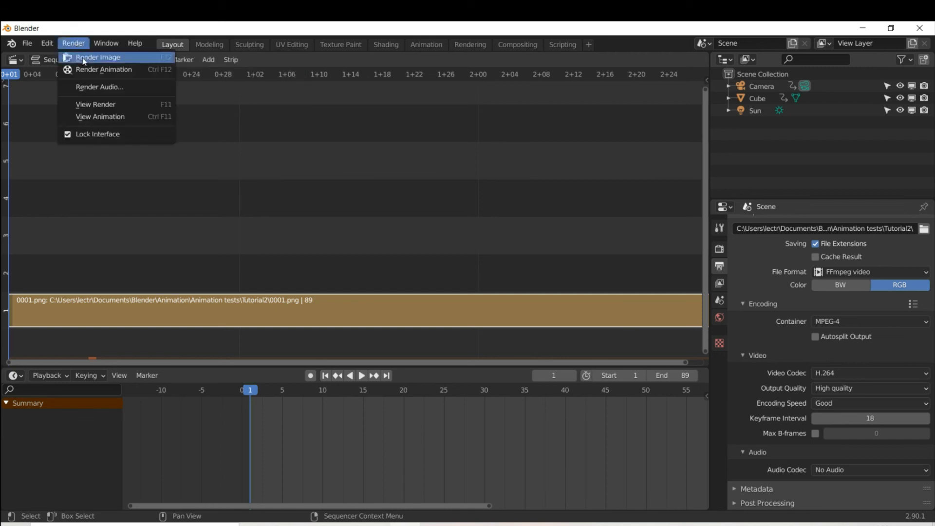
{"action": "left_click", "coordinate": [91, 70]}
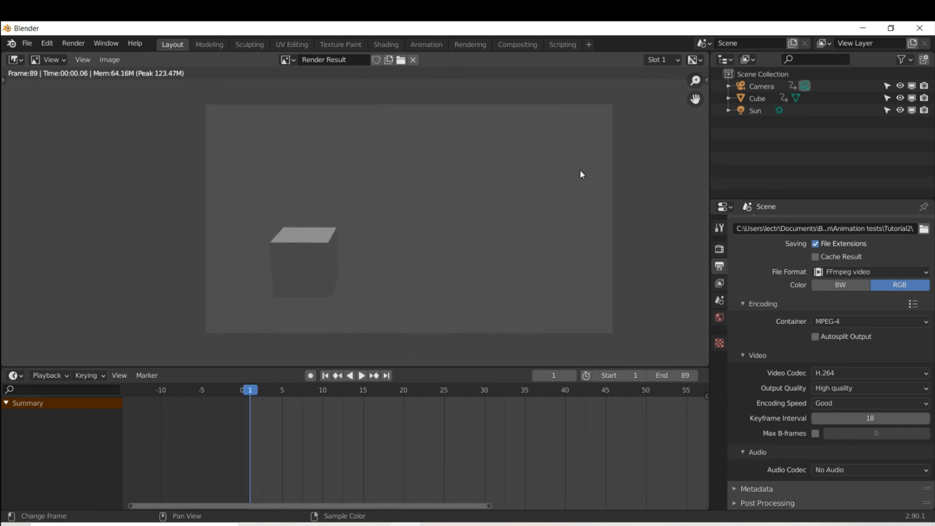
{"action": "left_click", "coordinate": [83, 43]}
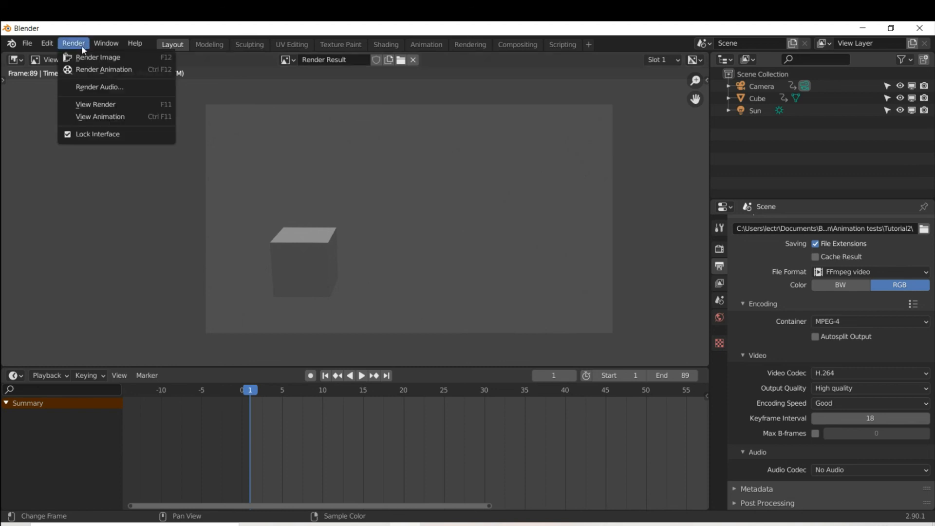
{"action": "left_click", "coordinate": [103, 118]}
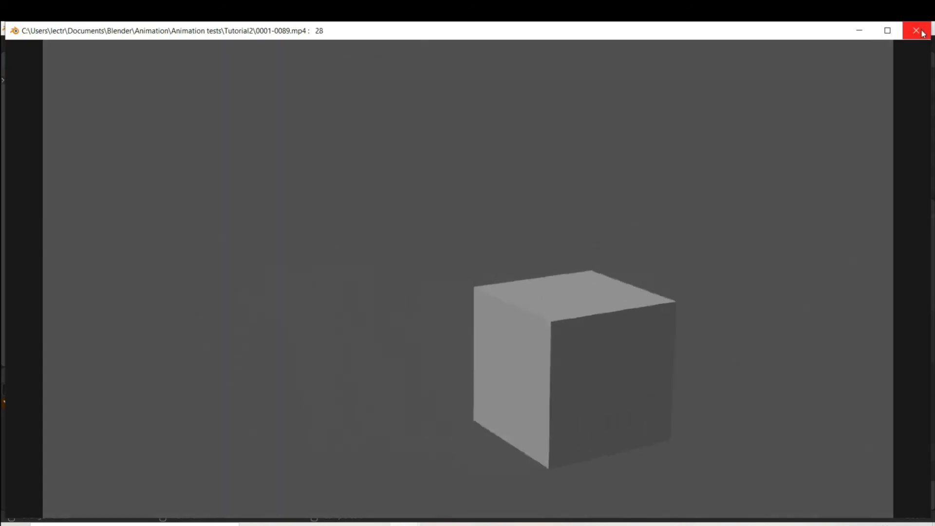
{"action": "left_click", "coordinate": [916, 30]}
Delete the 0001.png image strip from the Video Sequencer and return the area to the 3D Viewport.
{"action": "left_click", "coordinate": [15, 60]}
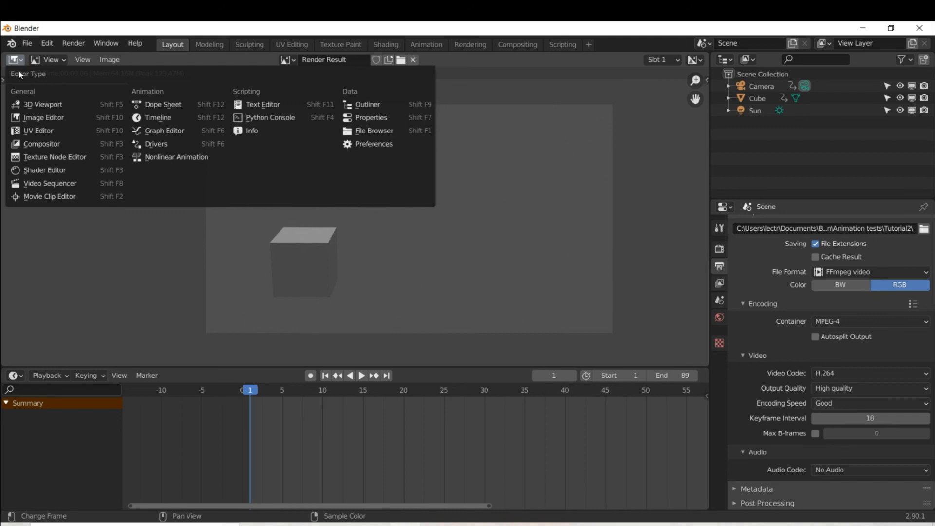
{"action": "left_click", "coordinate": [39, 104]}
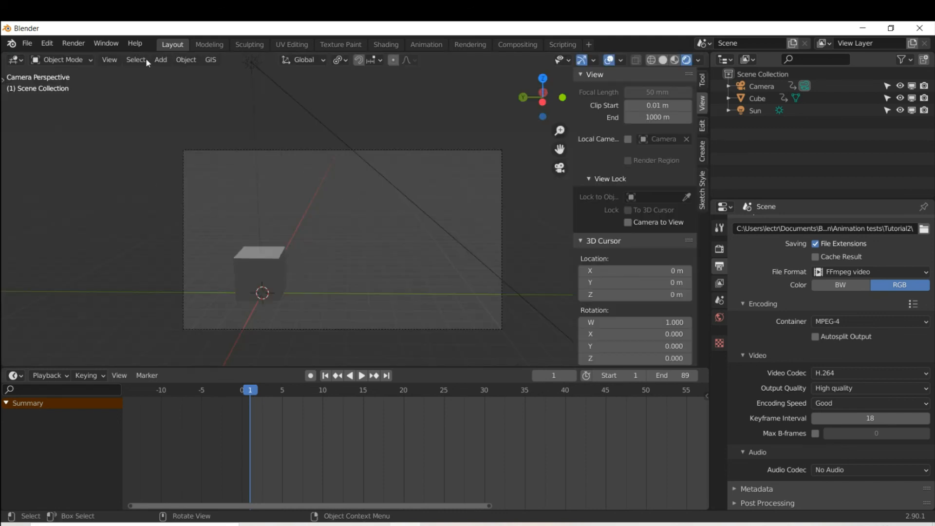
{"action": "left_click", "coordinate": [16, 60]}
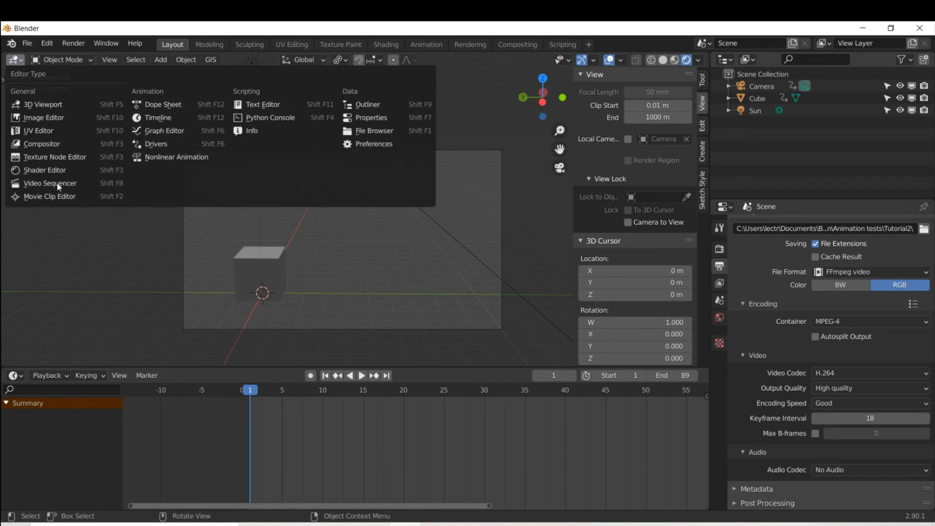
{"action": "left_click", "coordinate": [57, 183]}
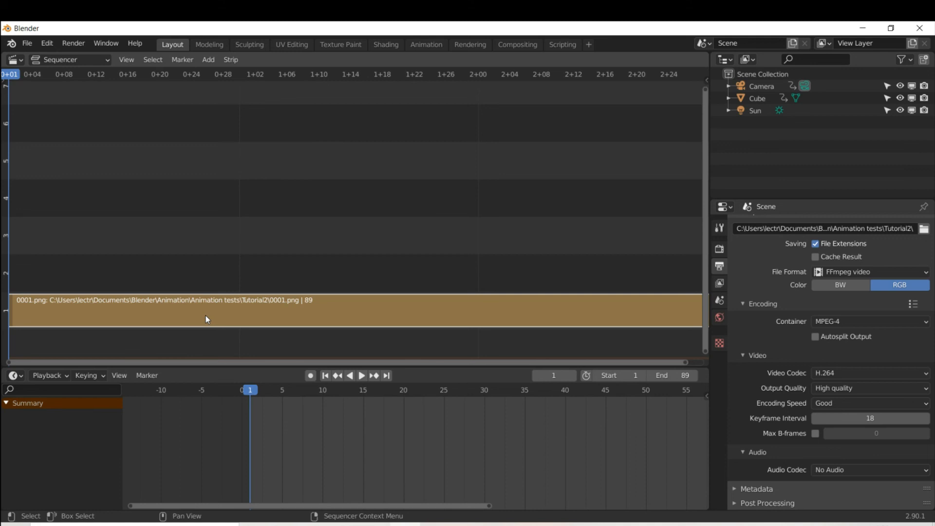
{"action": "key", "text": "Delete"}
{"action": "key", "text": "shift+F5"}
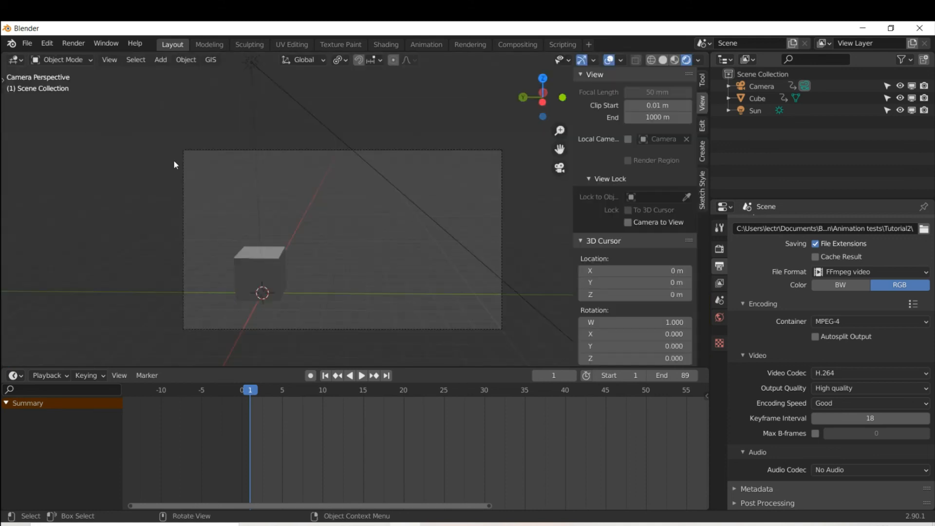